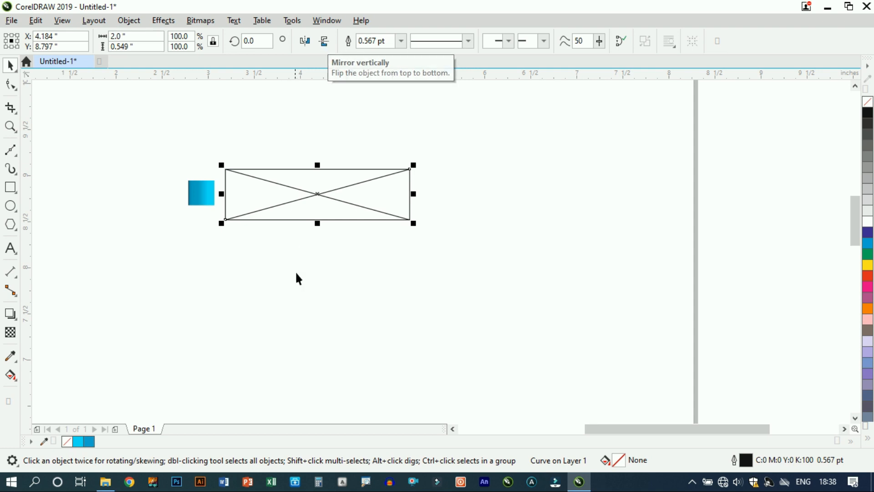
Move the mirrored diagonal line so it starts at the rectangle's lower-right corner, and delete the rectangle to leave a V
{"action": "left_click", "coordinate": [240, 218]}
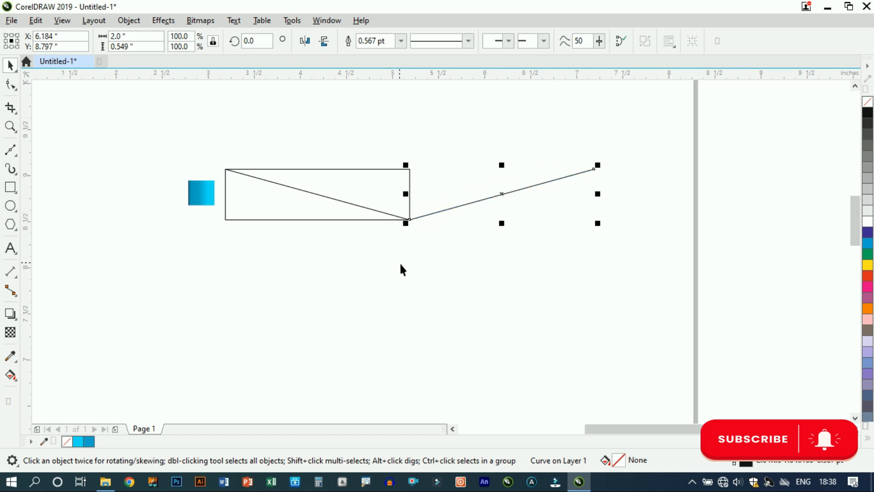
{"action": "left_click", "coordinate": [296, 232]}
{"action": "left_click", "coordinate": [290, 220]}
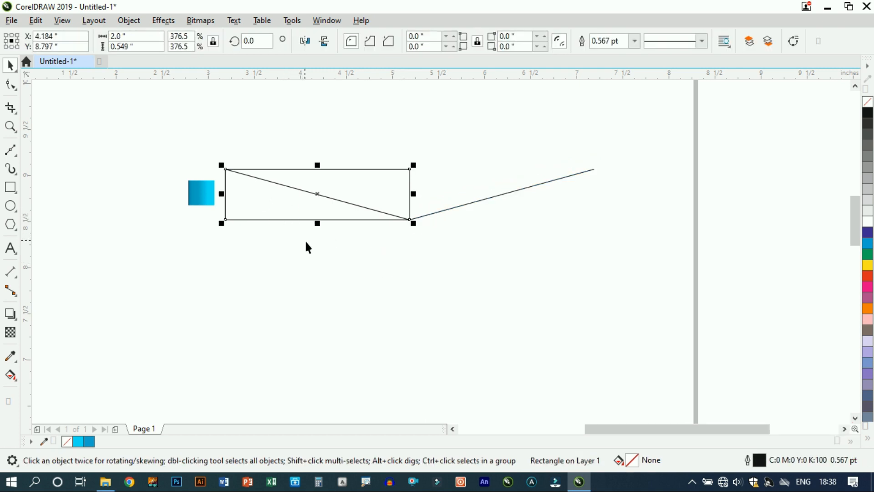
{"action": "key", "text": "Delete"}
Draw a straight vertical line about 3.6 inches tall upward from the V's lowest point with the Bézier tool
{"action": "scroll", "coordinate": [368, 278], "scroll_direction": "down", "scroll_amount": 2}
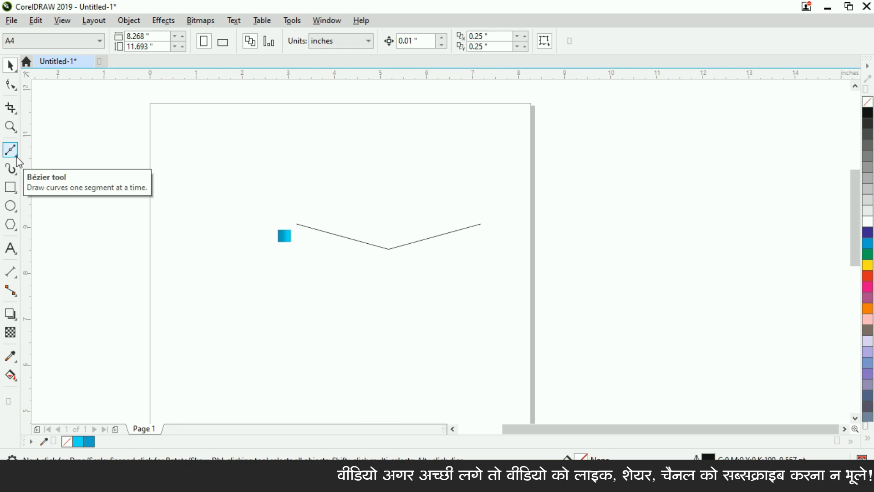
{"action": "left_click", "coordinate": [16, 157]}
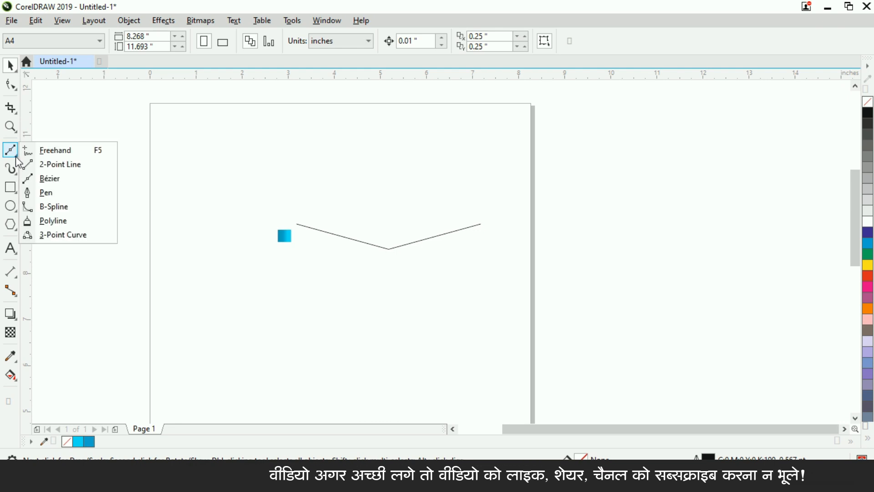
{"action": "left_click", "coordinate": [58, 179]}
{"action": "scroll", "coordinate": [386, 204], "scroll_direction": "up", "scroll_amount": 2}
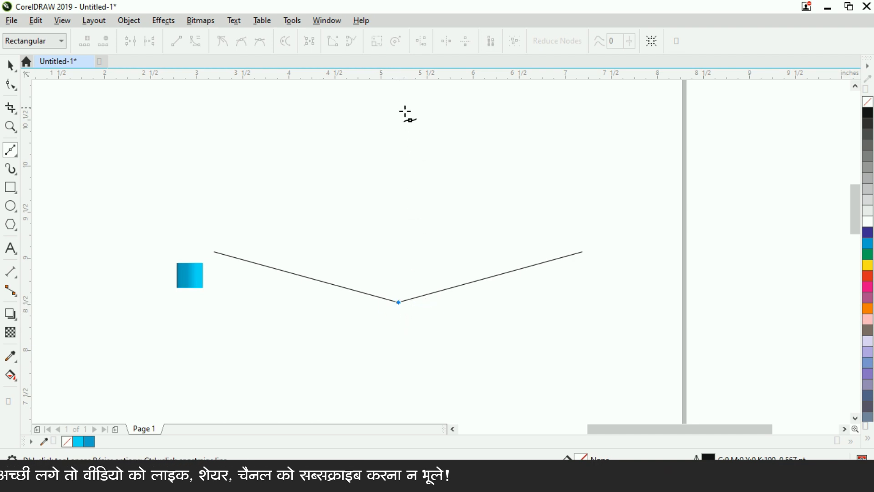
{"action": "scroll", "coordinate": [409, 179], "scroll_direction": "down", "scroll_amount": 2}
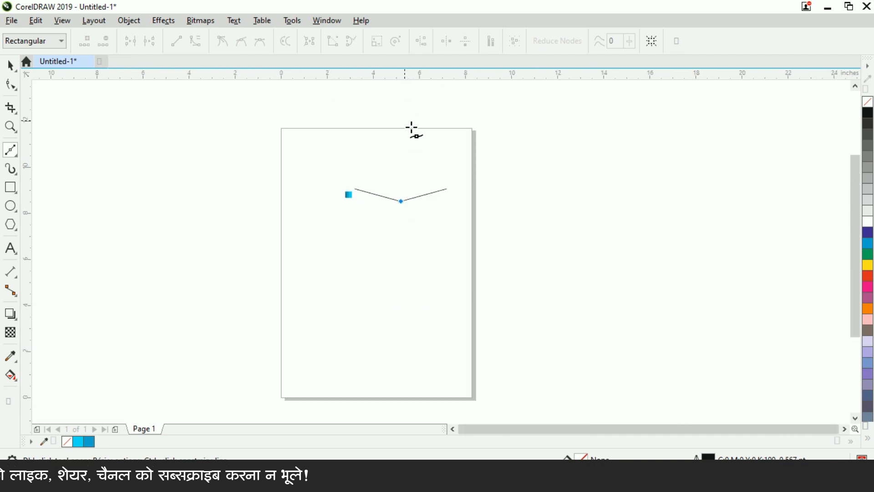
{"action": "key", "text": "ctrl"}
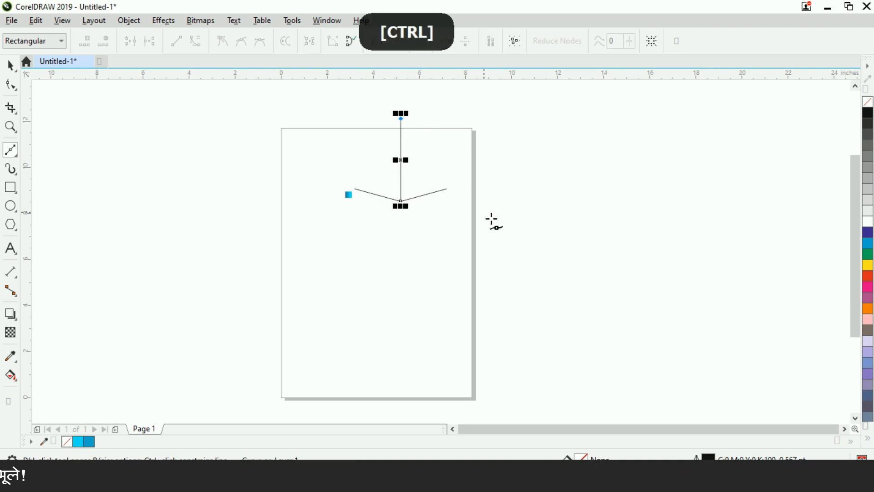
{"action": "scroll", "coordinate": [401, 117], "scroll_direction": "up", "scroll_amount": 2}
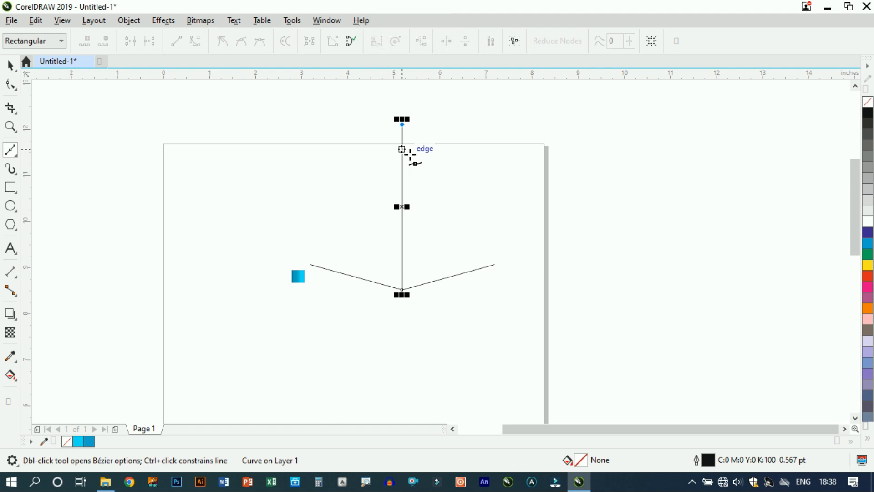
Connect the V's left and right ends to the top of the vertical line with straight Bézier lines
{"action": "key", "text": "ctrl"}
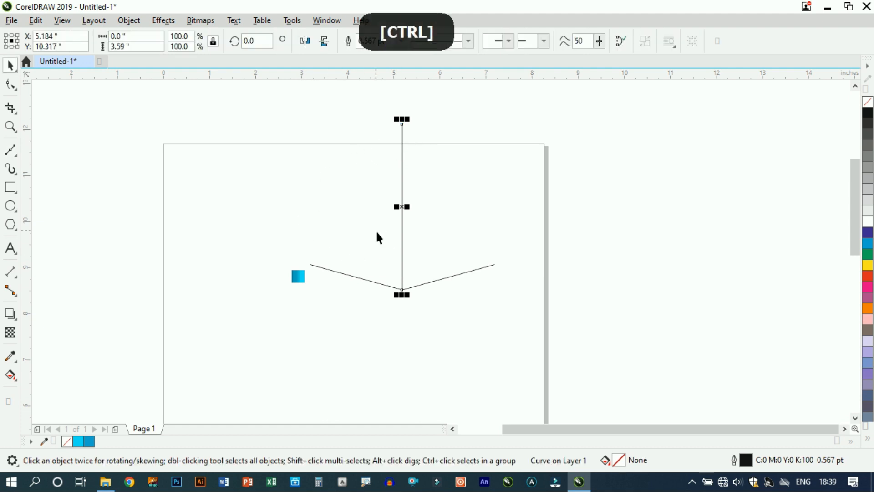
{"action": "left_click", "coordinate": [315, 272]}
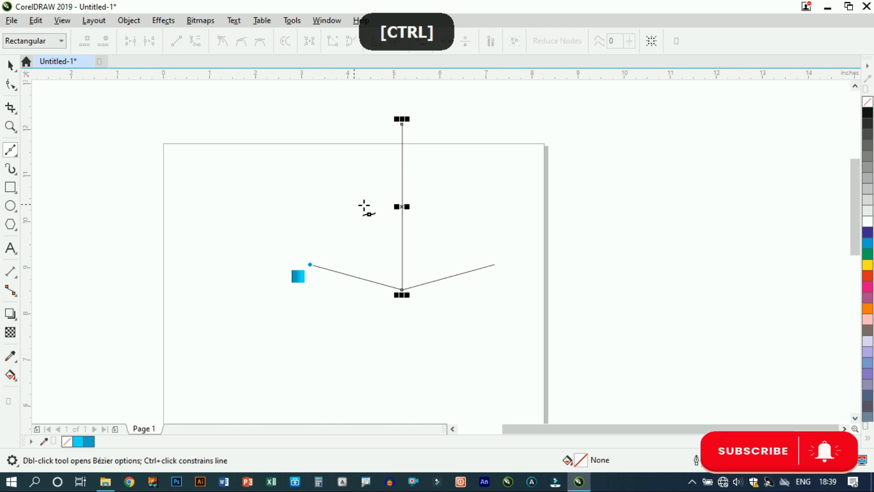
{"action": "left_click", "coordinate": [408, 133]}
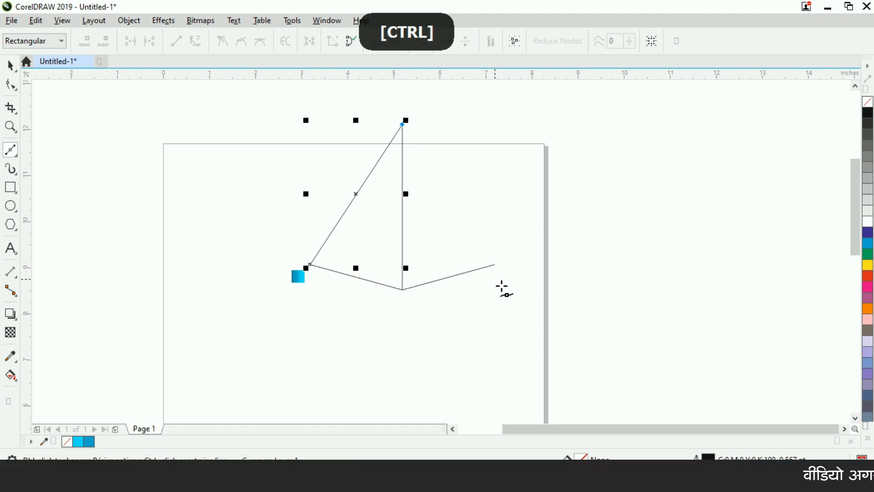
{"action": "key", "text": "space"}
{"action": "key", "text": "space"}
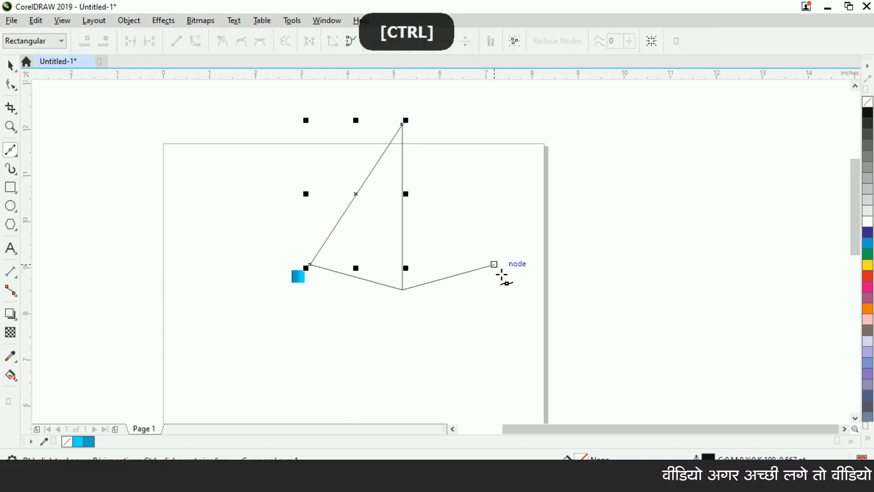
{"action": "left_click_drag", "start_coordinate": [494, 265], "coordinate": [402, 124]}
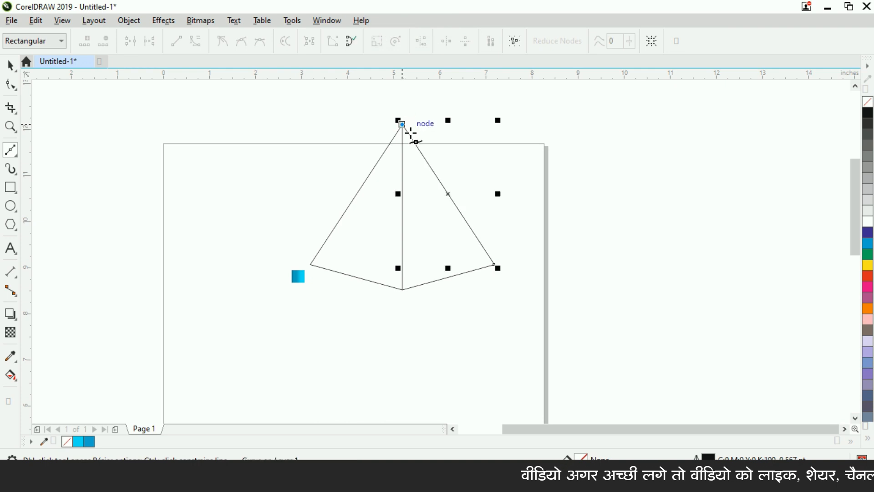
{"action": "key", "text": "space"}
{"action": "left_click", "coordinate": [485, 318]}
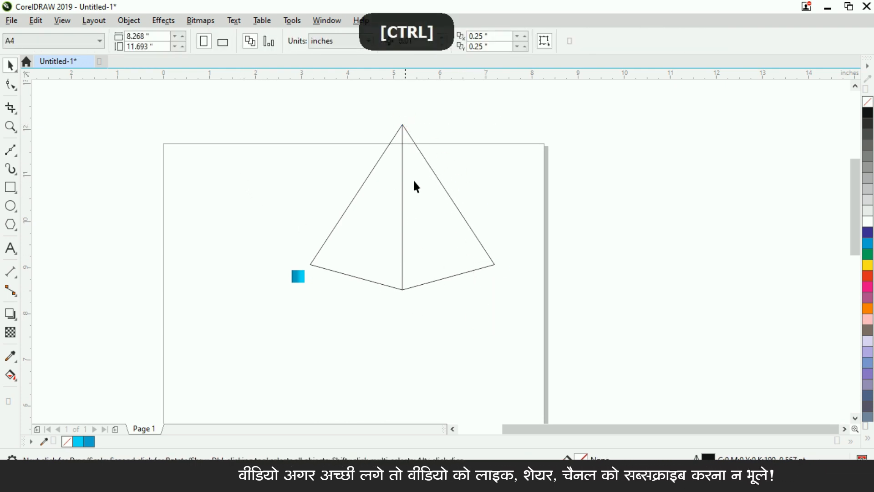
Fill the left and right halves of the pyramid with the blue-grey colour using Smart Fill
{"action": "left_click", "coordinate": [11, 375]}
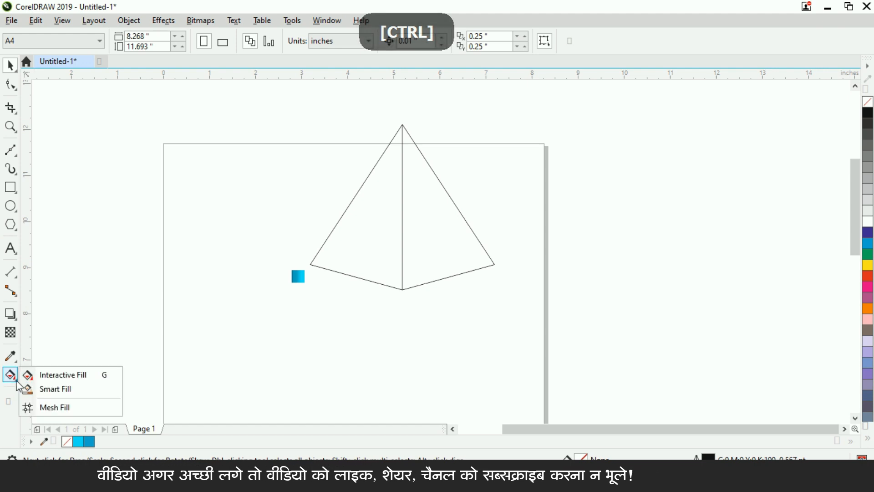
{"action": "left_click", "coordinate": [27, 389]}
{"action": "left_click", "coordinate": [392, 249]}
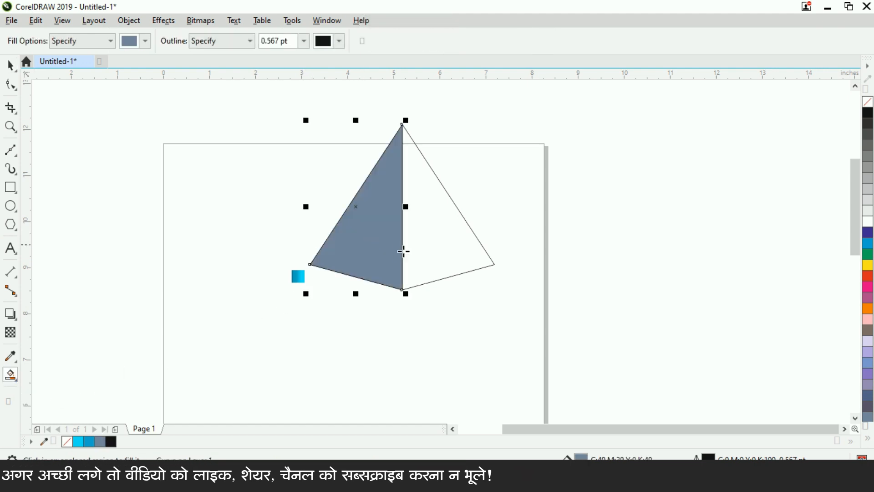
{"action": "left_click", "coordinate": [441, 255]}
Delete the original construction line beneath the lower edge of the pyramid's right face
{"action": "key", "text": "ctrl+space"}
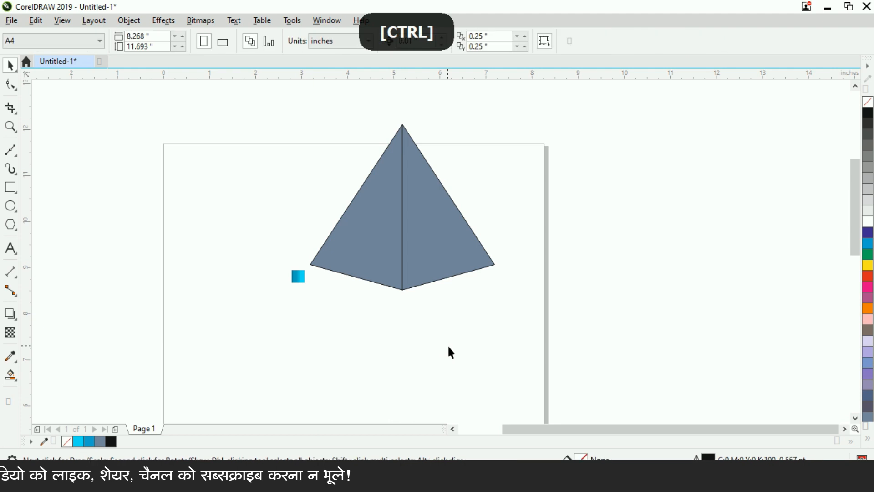
{"action": "left_click_drag", "start_coordinate": [373, 237], "coordinate": [351, 231]}
{"action": "key", "text": "Delete"}
{"action": "left_click_drag", "start_coordinate": [527, 317], "coordinate": [408, 227]}
{"action": "left_click_drag", "start_coordinate": [369, 110], "coordinate": [404, 96]}
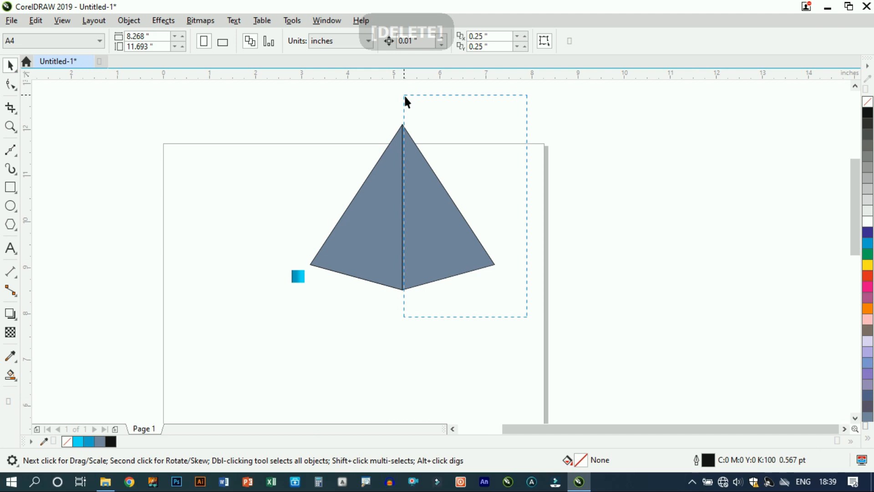
{"action": "left_click", "coordinate": [442, 185]}
{"action": "key", "text": "Delete"}
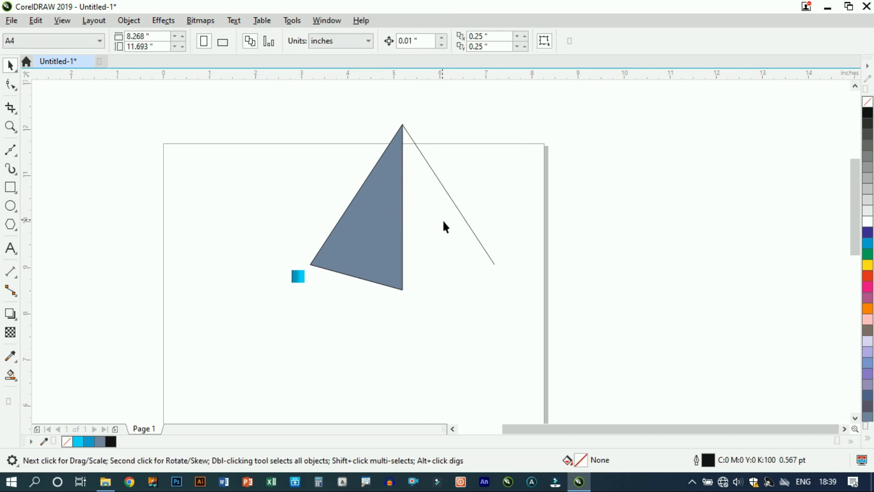
{"action": "key", "text": "ctrl+z"}
{"action": "left_click", "coordinate": [586, 338]}
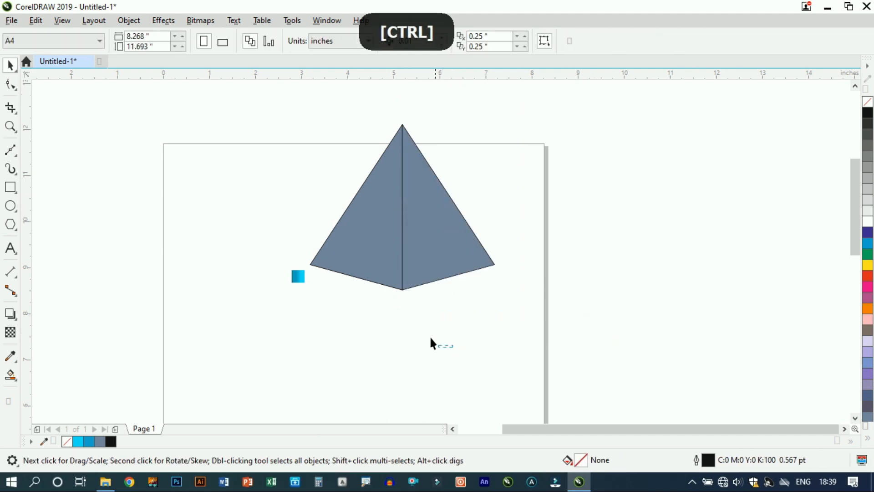
Delete the original vertical line and the original line beneath the left face's lower edge
{"action": "left_click_drag", "start_coordinate": [365, 106], "coordinate": [367, 101]}
{"action": "key", "text": "Delete"}
{"action": "left_click_drag", "start_coordinate": [423, 336], "coordinate": [307, 240]}
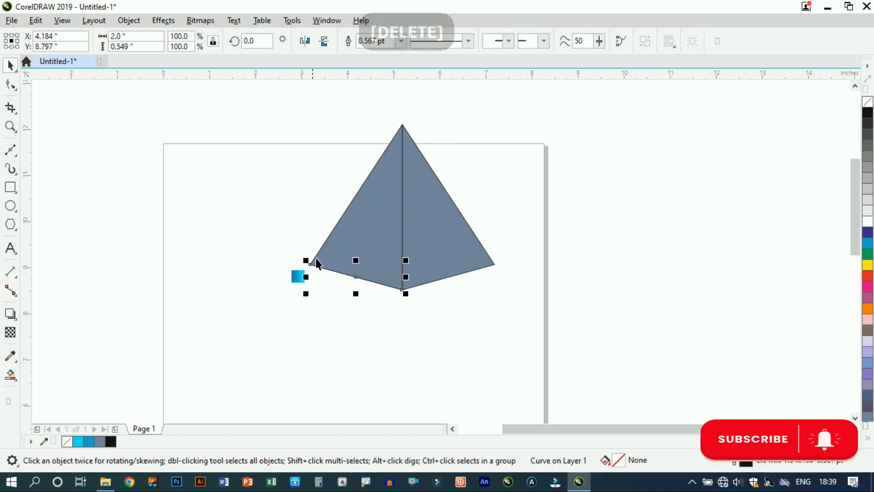
{"action": "key", "text": "Delete"}
{"action": "scroll", "coordinate": [411, 127], "scroll_direction": "up", "scroll_amount": 10}
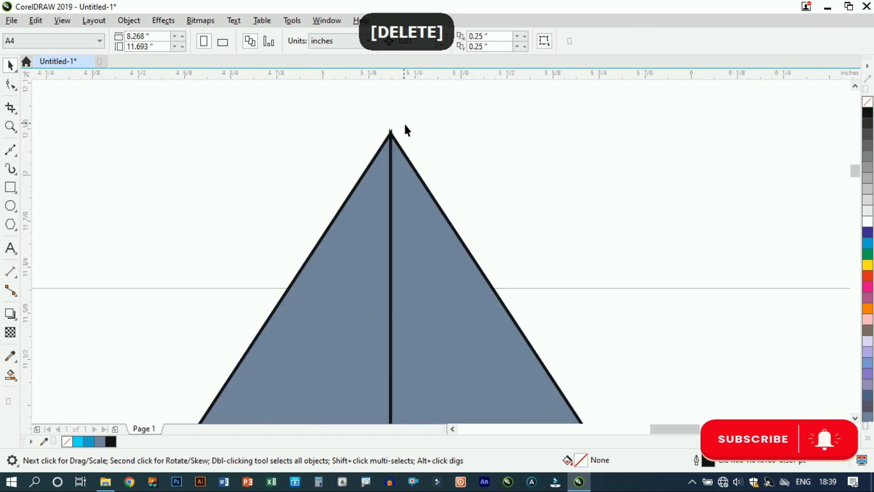
{"action": "left_click", "coordinate": [504, 109]}
{"action": "scroll", "coordinate": [445, 172], "scroll_direction": "down", "scroll_amount": 8}
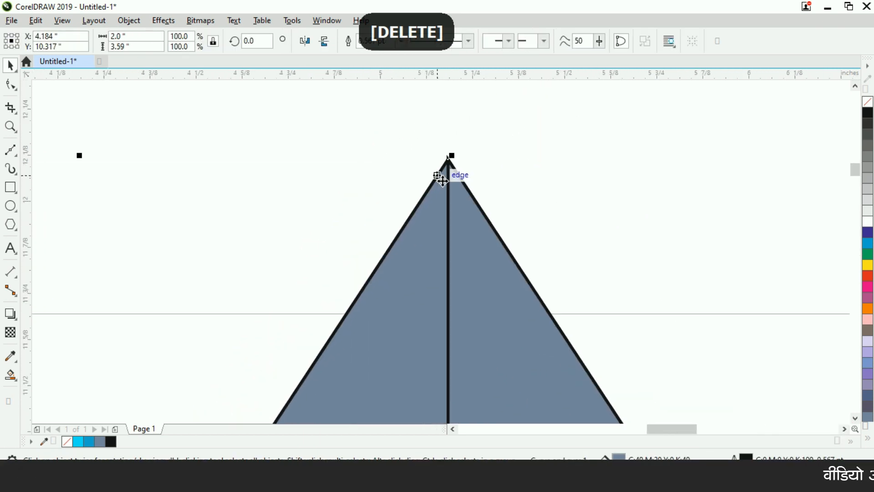
{"action": "key", "text": "Delete"}
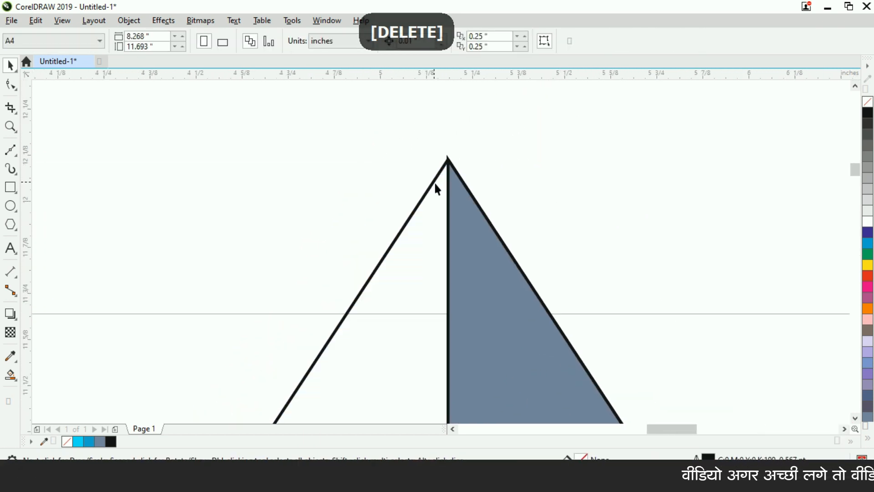
{"action": "key", "text": "ctrl+z"}
{"action": "left_click", "coordinate": [395, 155]}
{"action": "scroll", "coordinate": [425, 138], "scroll_direction": "down", "scroll_amount": 2}
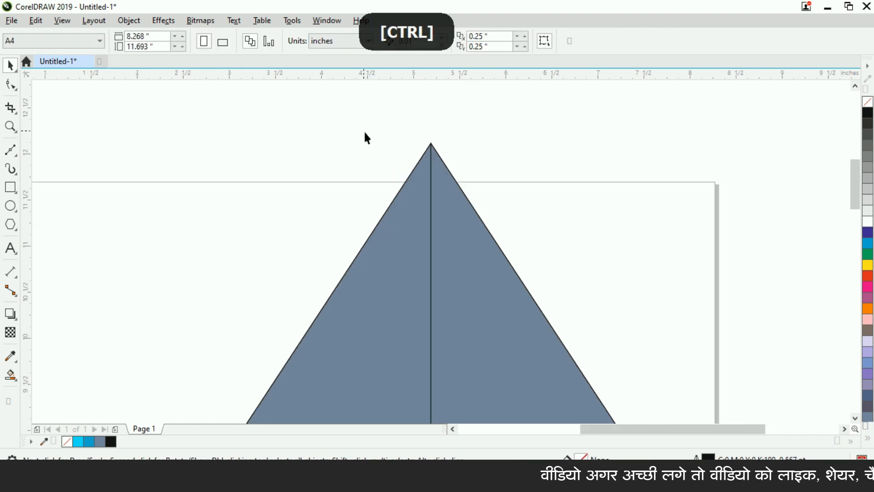
Delete the original left and right slanted lines beneath the outer edges of the two faces
{"action": "scroll", "coordinate": [364, 131], "scroll_direction": "down", "scroll_amount": 2}
{"action": "left_click_drag", "start_coordinate": [276, 90], "coordinate": [406, 350]}
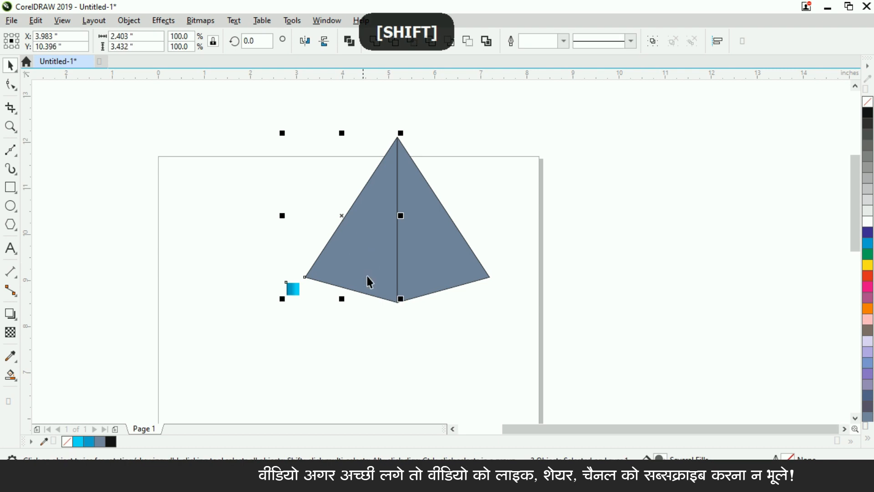
{"action": "left_click_drag", "start_coordinate": [306, 347], "coordinate": [237, 273]}
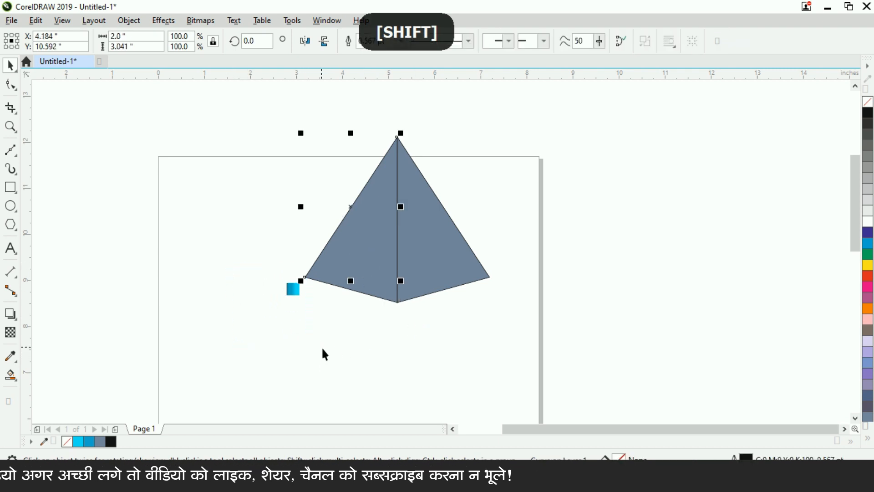
{"action": "key", "text": "Delete"}
{"action": "left_click_drag", "start_coordinate": [503, 336], "coordinate": [383, 117]}
{"action": "left_click", "coordinate": [447, 252], "text": "shift"}
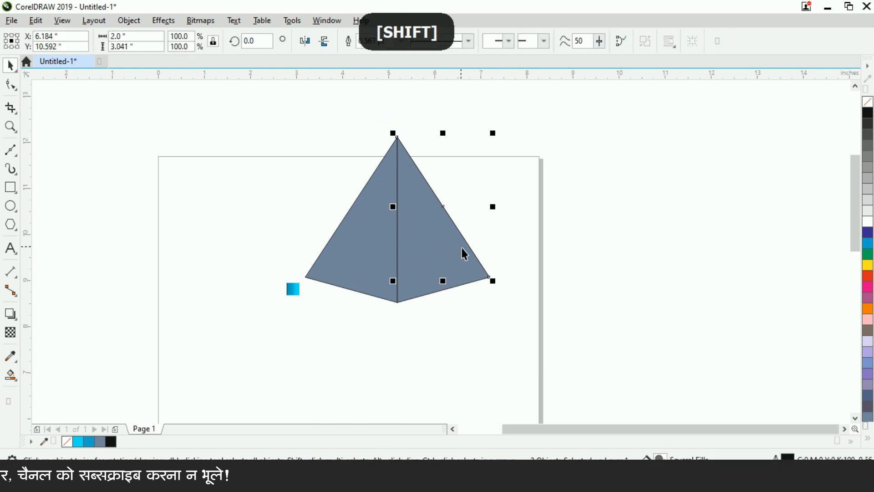
{"action": "key", "text": "Delete"}
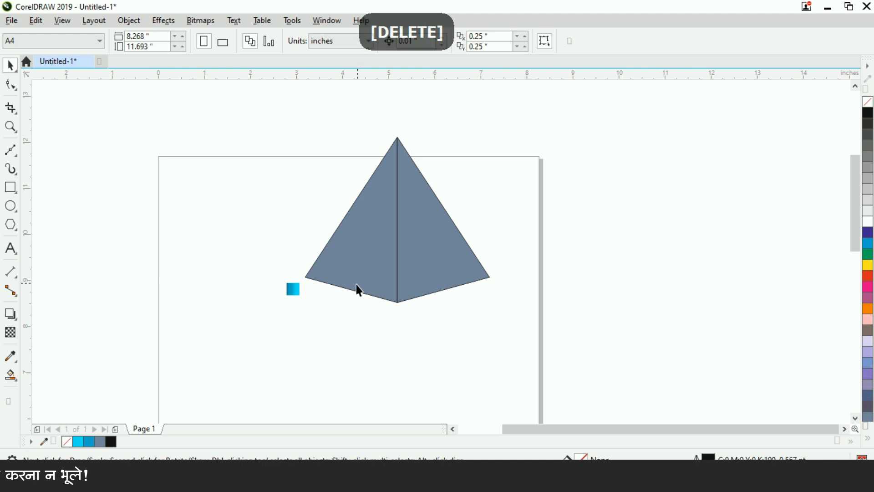
Move the blue gradient square up and away from the pyramid, to about X 2.64 and Y 10.91 inches
{"action": "scroll", "coordinate": [334, 282], "scroll_direction": "up", "scroll_amount": 2}
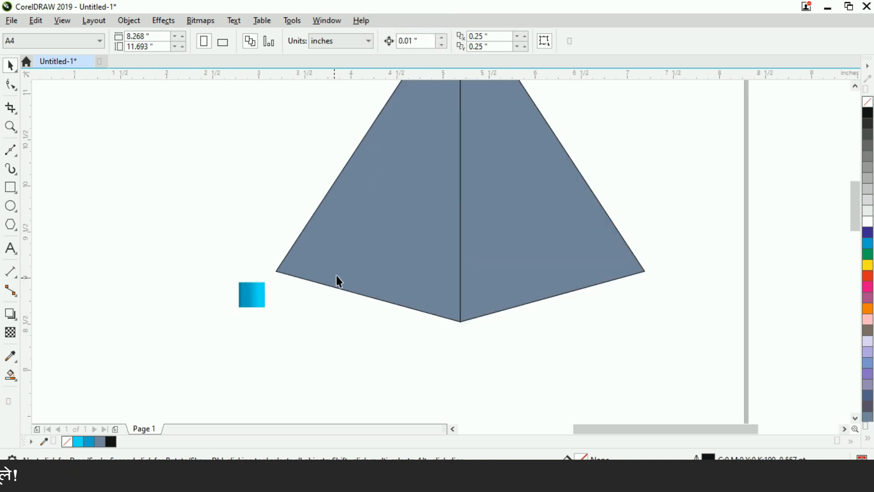
{"action": "left_click", "coordinate": [355, 259]}
{"action": "scroll", "coordinate": [353, 278], "scroll_direction": "down", "scroll_amount": 2}
{"action": "left_click", "coordinate": [286, 297]}
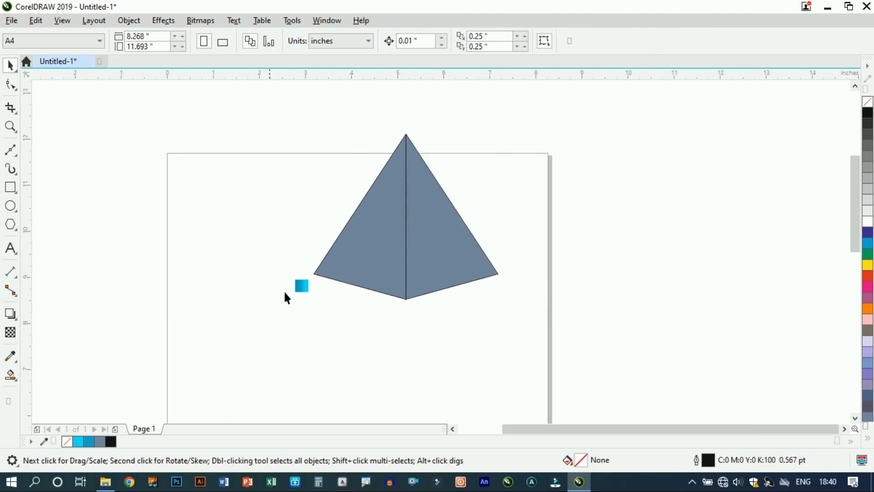
{"action": "left_click", "coordinate": [303, 289]}
{"action": "left_click_drag", "start_coordinate": [285, 209], "coordinate": [289, 190]}
{"action": "scroll", "coordinate": [283, 222], "scroll_direction": "up", "scroll_amount": 2}
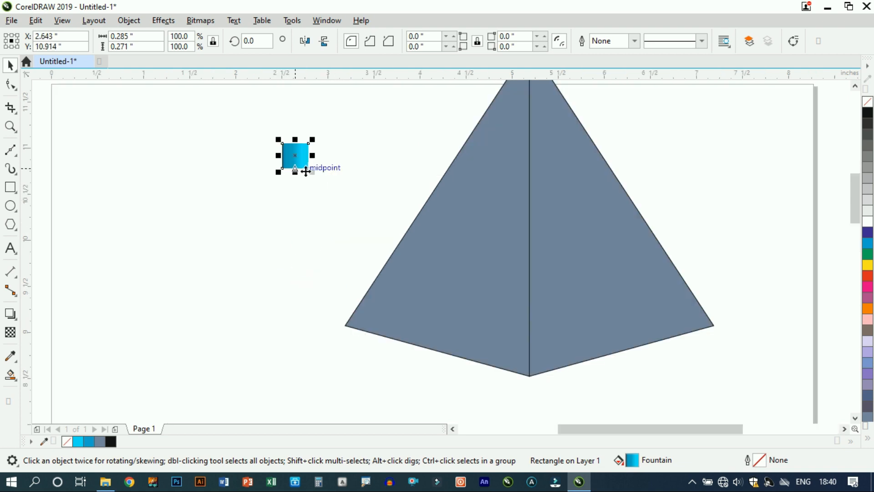
Remove the outline from both faces of the pyramid
{"action": "scroll", "coordinate": [282, 210], "scroll_direction": "down", "scroll_amount": 2}
{"action": "left_click_drag", "start_coordinate": [376, 119], "coordinate": [587, 367]}
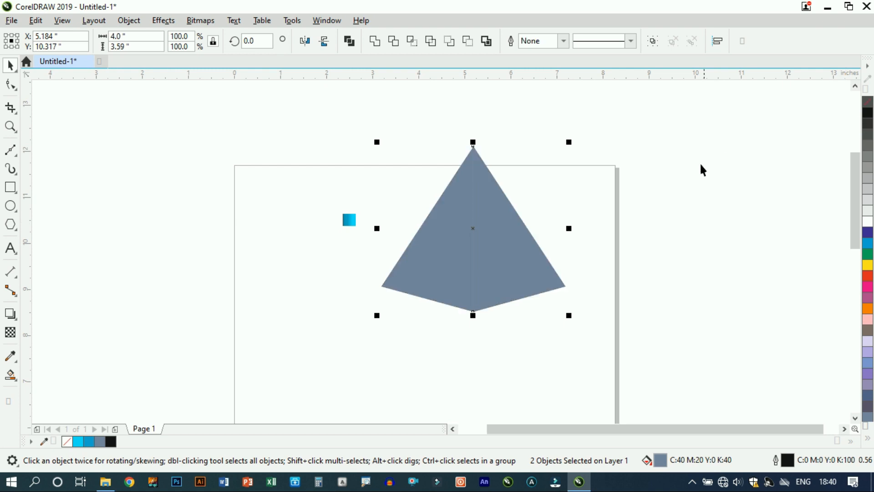
{"action": "left_click", "coordinate": [658, 183]}
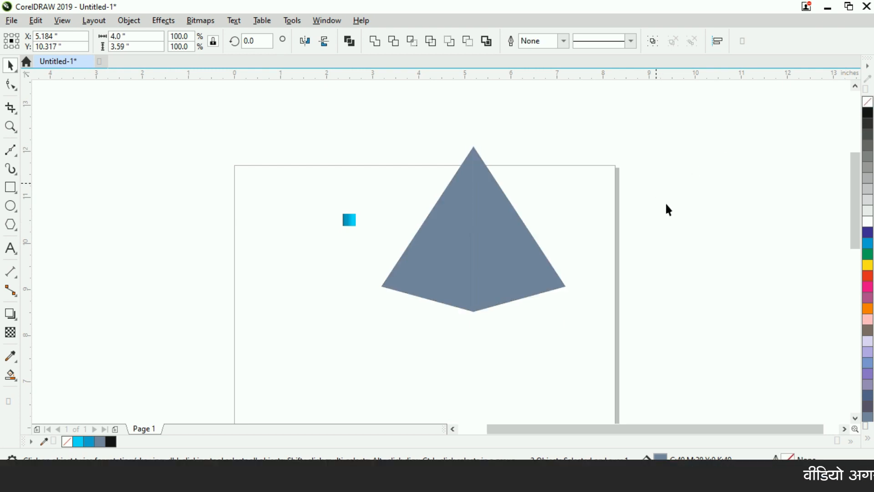
Copy only the fill from the small blue gradient square onto the pyramid's left face
{"action": "left_click", "coordinate": [436, 245]}
{"action": "left_click", "coordinate": [30, 21]}
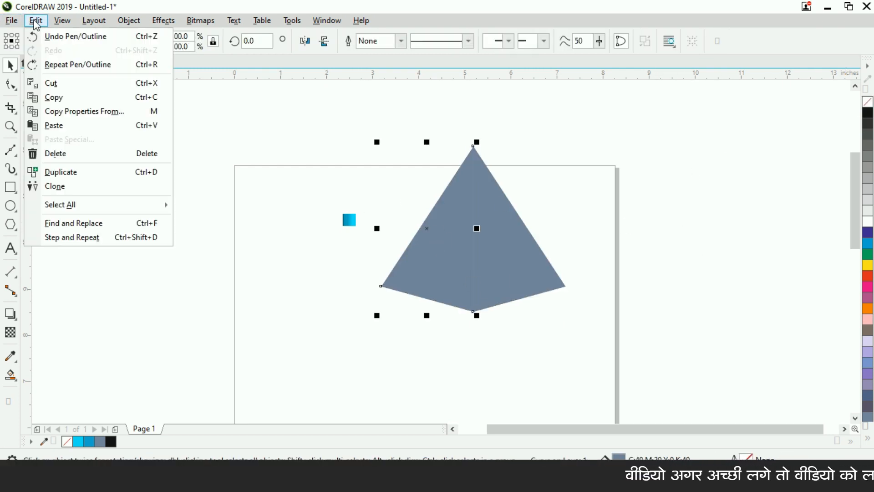
{"action": "left_click", "coordinate": [87, 114]}
{"action": "left_click", "coordinate": [334, 226]}
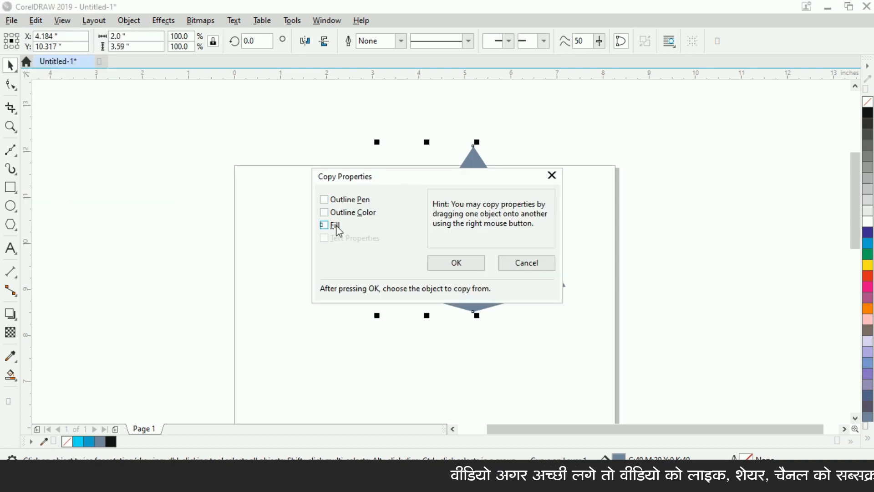
{"action": "left_click", "coordinate": [470, 264]}
{"action": "left_click", "coordinate": [349, 221]}
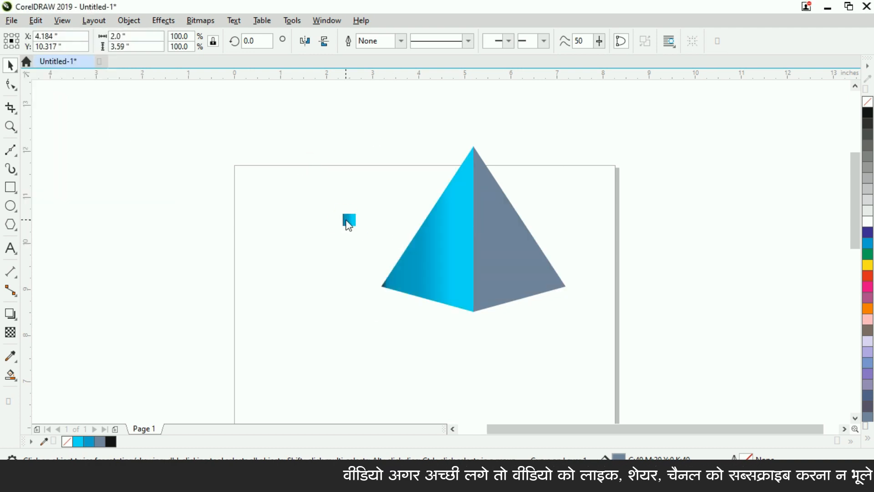
{"action": "left_click", "coordinate": [373, 171]}
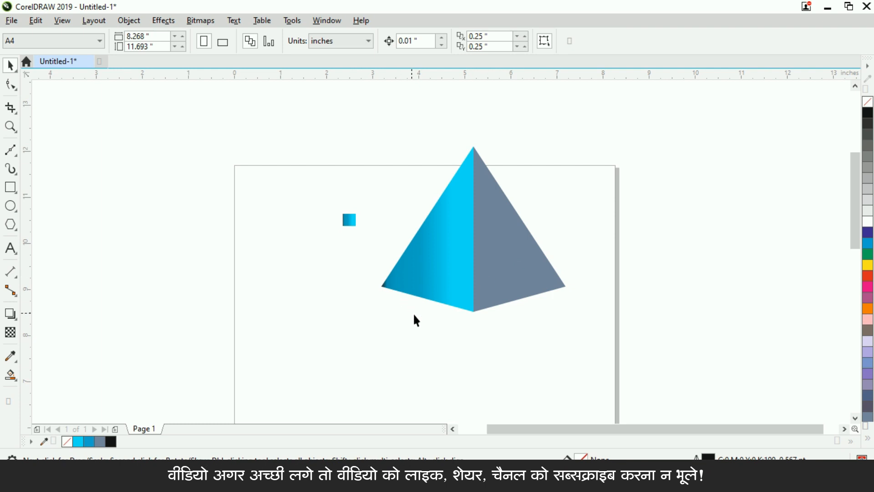
With Interactive Fill, re-aim the left face's gradient from dark at its lower outer edge to light cyan at the bottom centre corner
{"action": "left_click", "coordinate": [431, 262]}
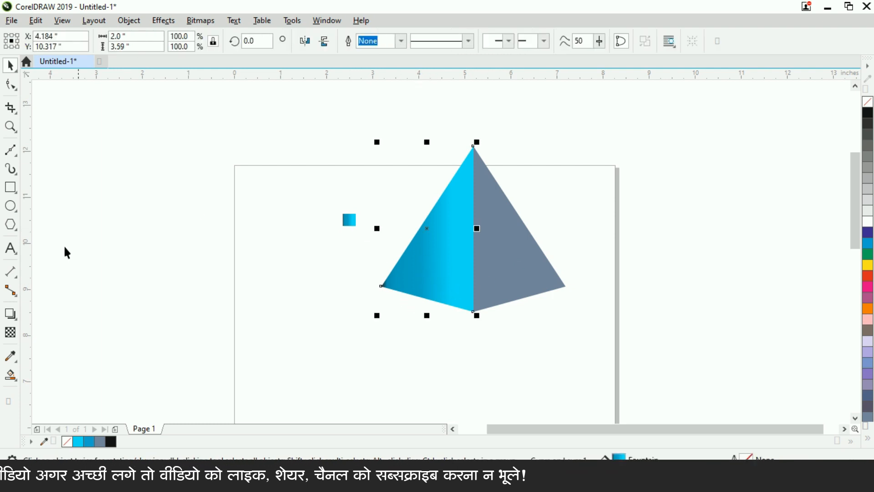
{"action": "left_click", "coordinate": [10, 374]}
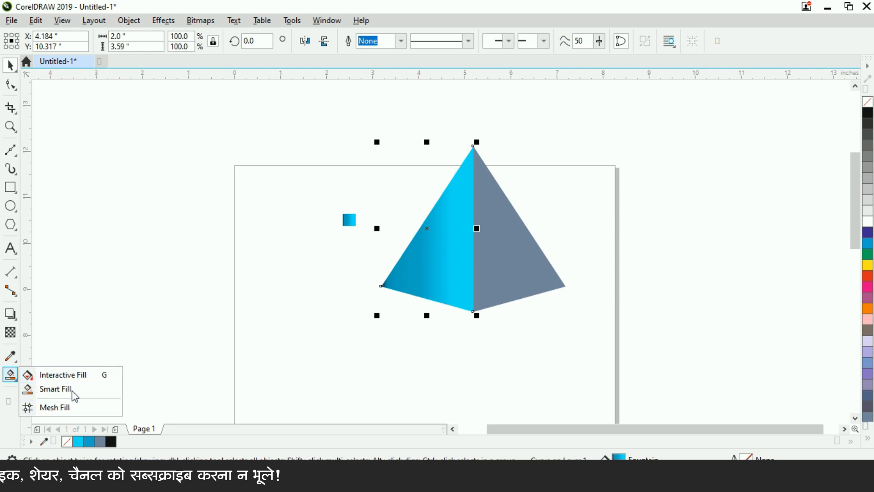
{"action": "left_click", "coordinate": [69, 375]}
{"action": "scroll", "coordinate": [430, 244], "scroll_direction": "up", "scroll_amount": 1}
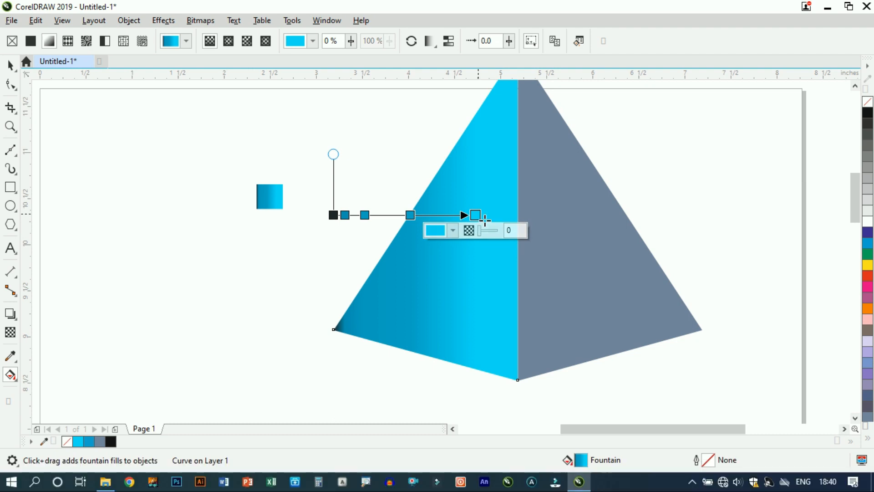
{"action": "left_click", "coordinate": [519, 253]}
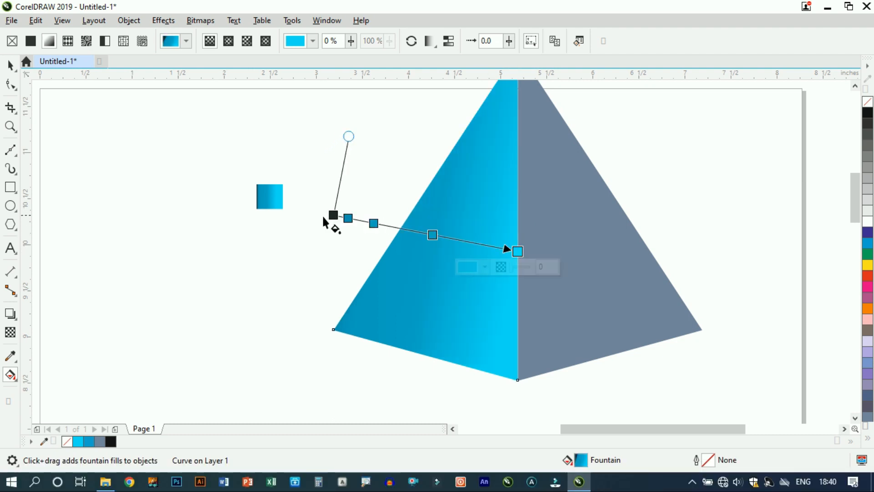
{"action": "left_click", "coordinate": [411, 226]}
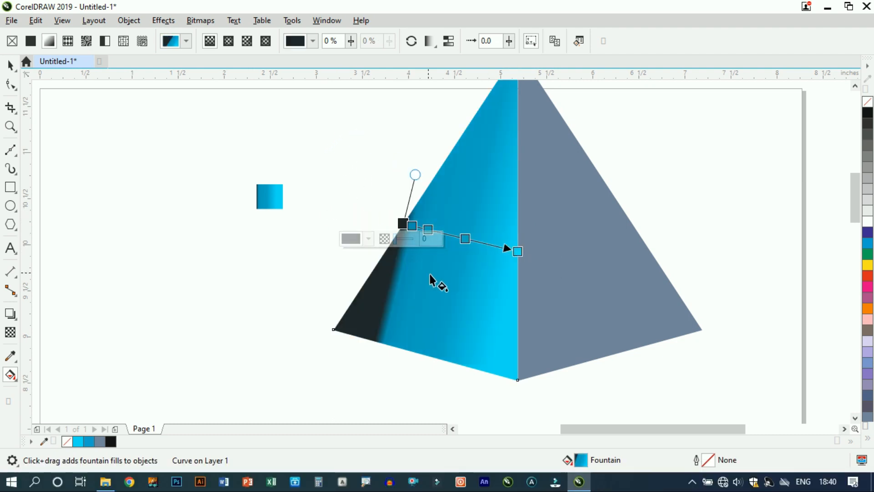
{"action": "left_click_drag", "start_coordinate": [519, 252], "coordinate": [519, 382]}
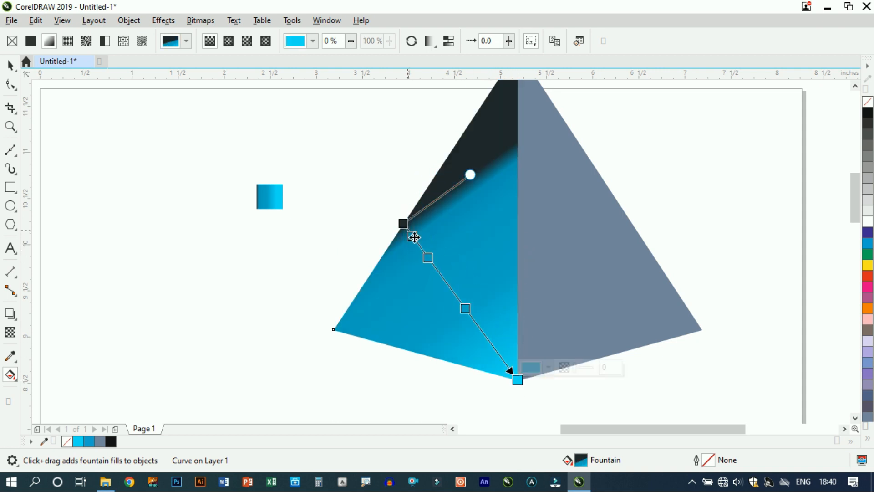
{"action": "left_click_drag", "start_coordinate": [404, 251], "coordinate": [424, 327]}
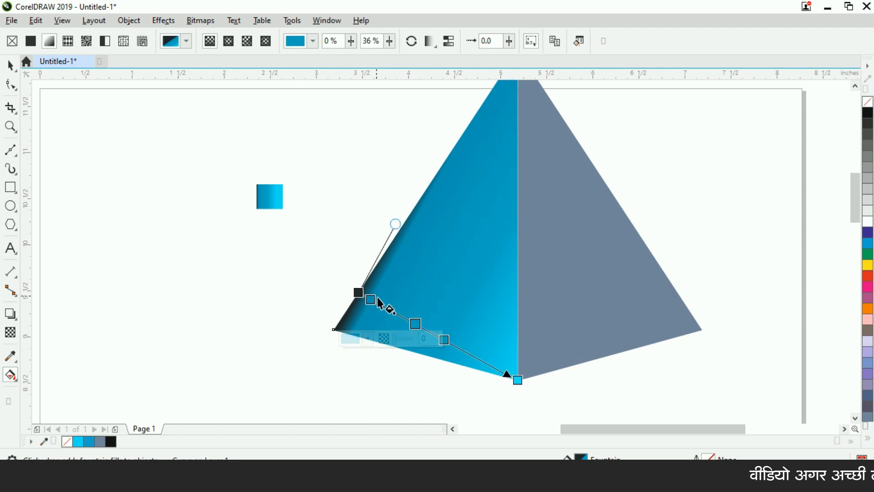
Narrow the left face's dark edge by setting the first blue colour stop to 13% and shifting the gradient slightly outward
{"action": "left_click_drag", "start_coordinate": [380, 305], "coordinate": [394, 314]}
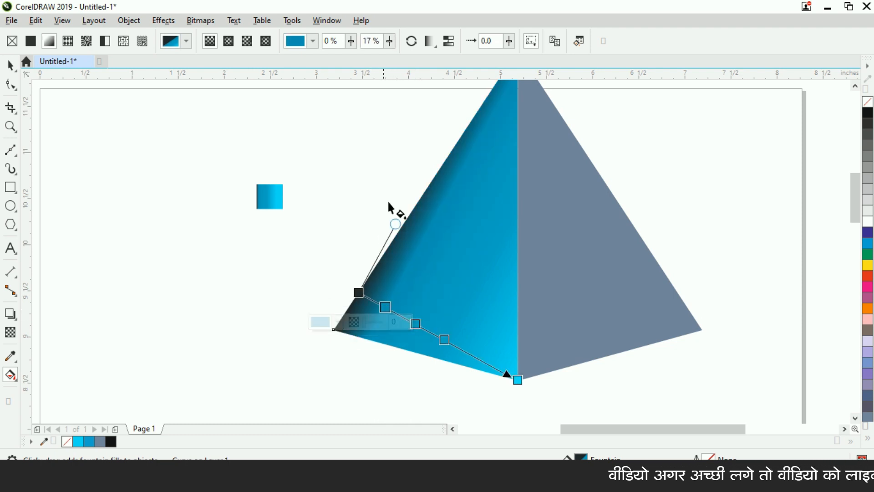
{"action": "mouse_move", "coordinate": [519, 382]}
{"action": "left_mouse_down"}
{"action": "mouse_move", "coordinate": [520, 364]}
{"action": "mouse_move", "coordinate": [519, 381]}
{"action": "left_mouse_up"}
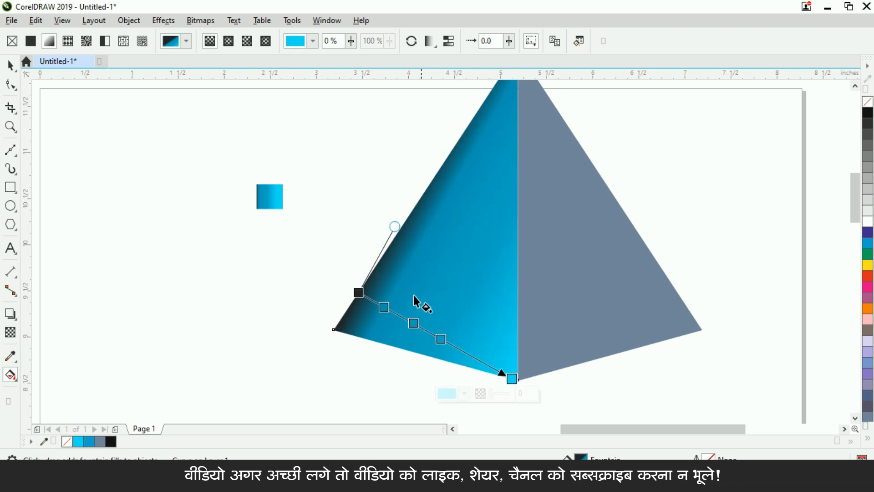
{"action": "mouse_move", "coordinate": [364, 301]}
{"action": "left_mouse_down"}
{"action": "mouse_move", "coordinate": [377, 282]}
{"action": "mouse_move", "coordinate": [370, 298]}
{"action": "left_mouse_up"}
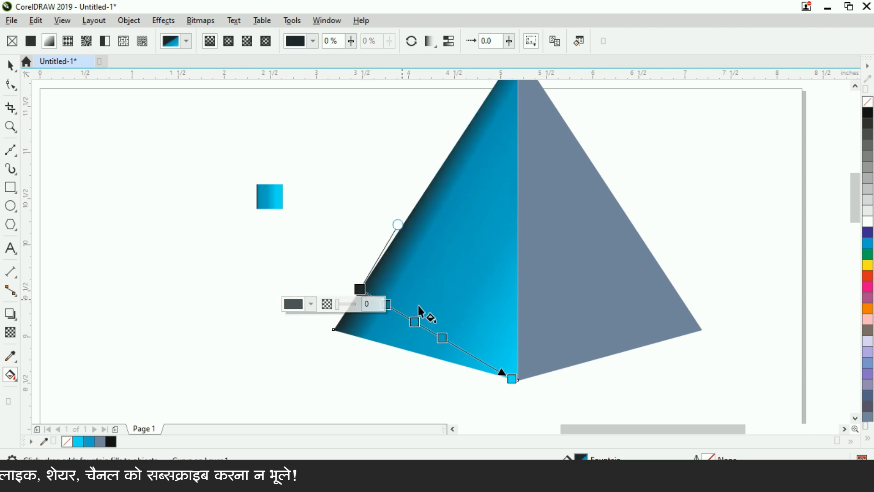
{"action": "left_click", "coordinate": [388, 305]}
{"action": "left_click_drag", "start_coordinate": [386, 307], "coordinate": [380, 301]}
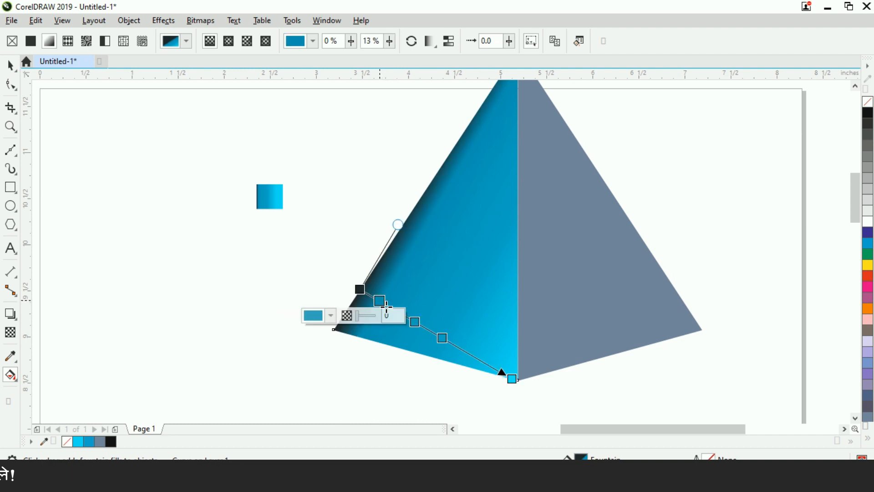
{"action": "left_click_drag", "start_coordinate": [427, 329], "coordinate": [422, 327]}
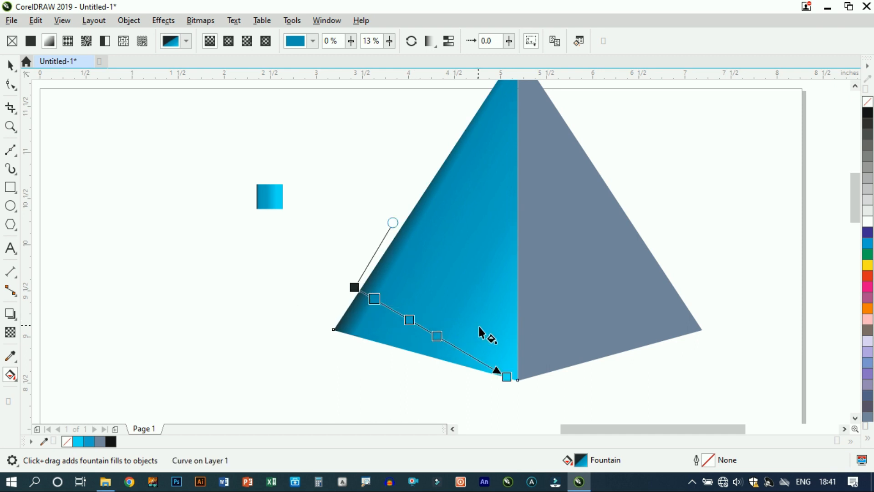
{"action": "key", "text": "ctrl+space"}
{"action": "left_click", "coordinate": [334, 274]}
{"action": "scroll", "coordinate": [573, 300], "scroll_direction": "down", "scroll_amount": 1}
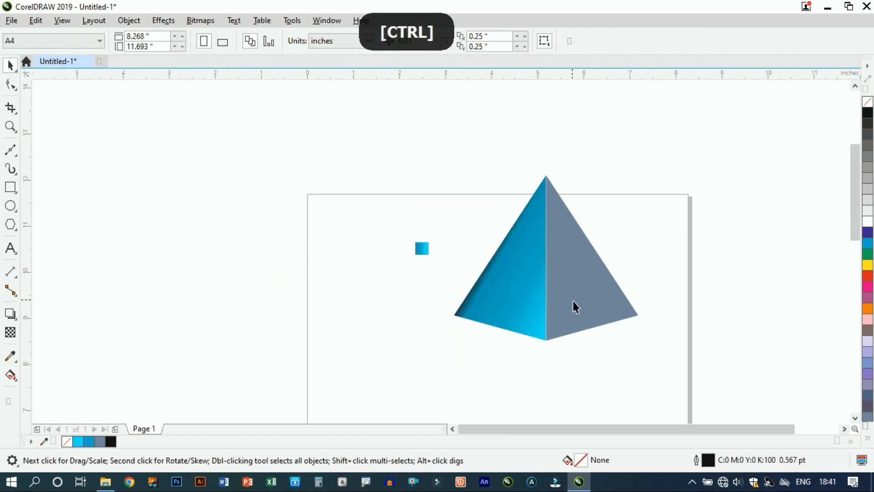
Copy the fill of the pyramid's left face onto its right face
{"action": "scroll", "coordinate": [584, 306], "scroll_direction": "up", "scroll_amount": 1}
{"action": "left_click", "coordinate": [577, 273]}
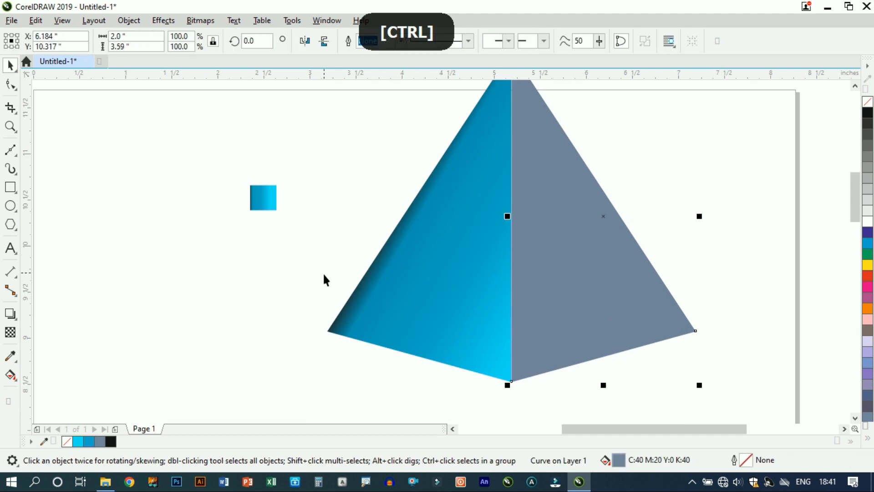
{"action": "left_click", "coordinate": [35, 20]}
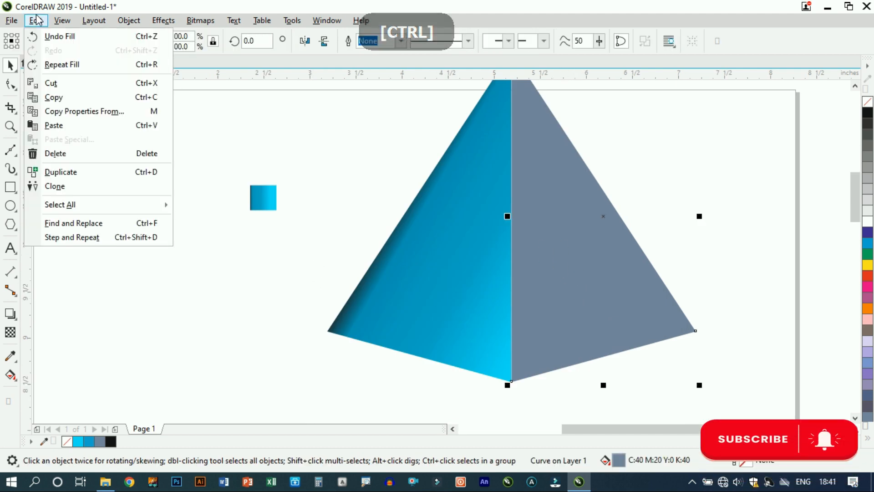
{"action": "left_click", "coordinate": [86, 111]}
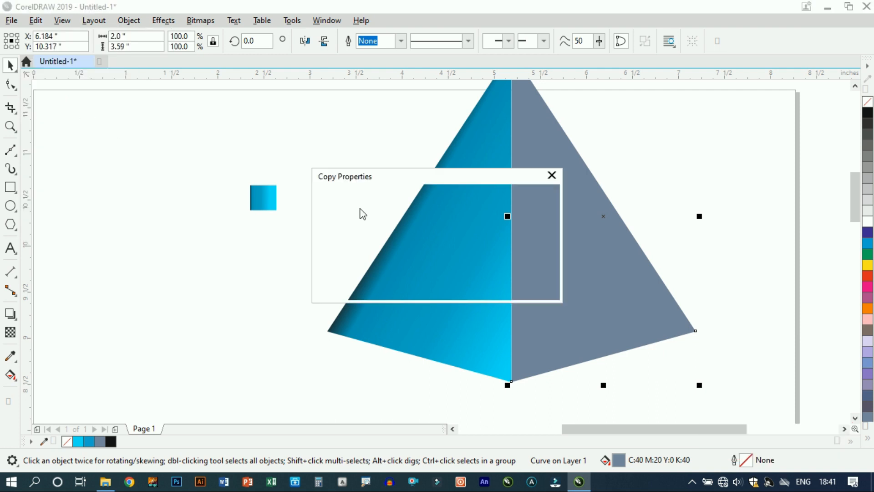
{"action": "left_click", "coordinate": [456, 265]}
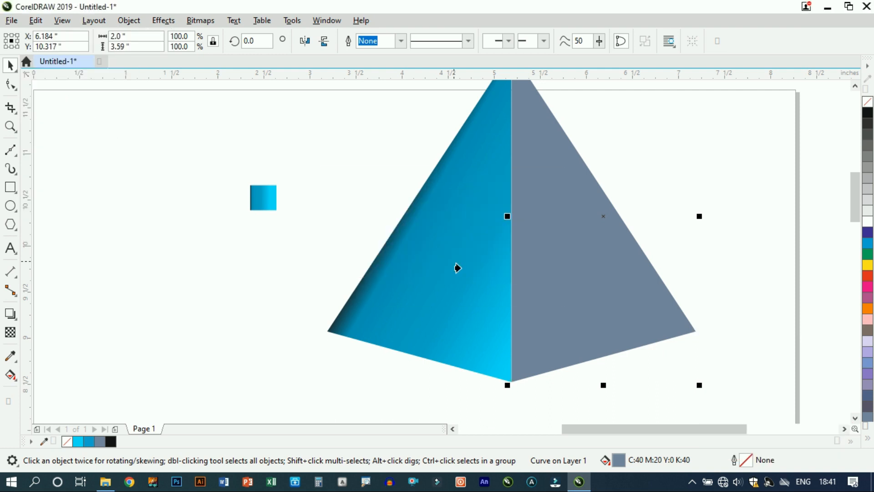
{"action": "left_click", "coordinate": [452, 244]}
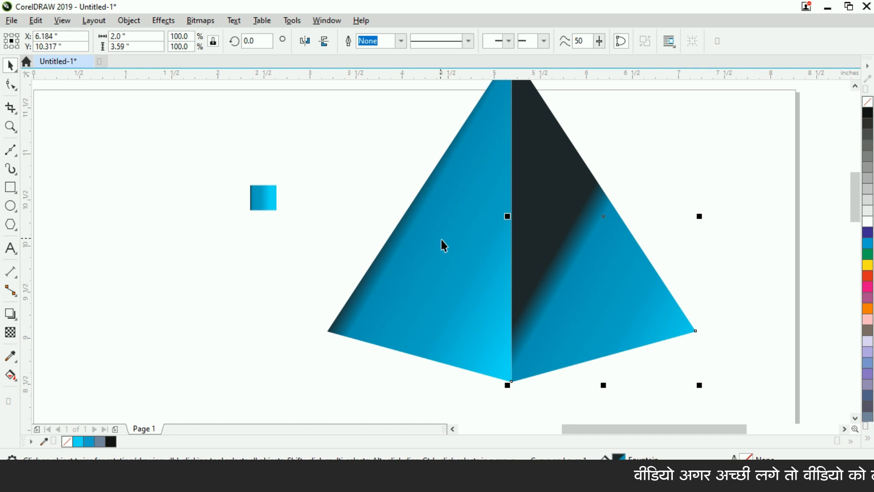
With Interactive Fill, move the right face's dark gradient start to the centre edge and its light end up to the outer edge
{"action": "scroll", "coordinate": [442, 239], "scroll_direction": "down", "scroll_amount": 2}
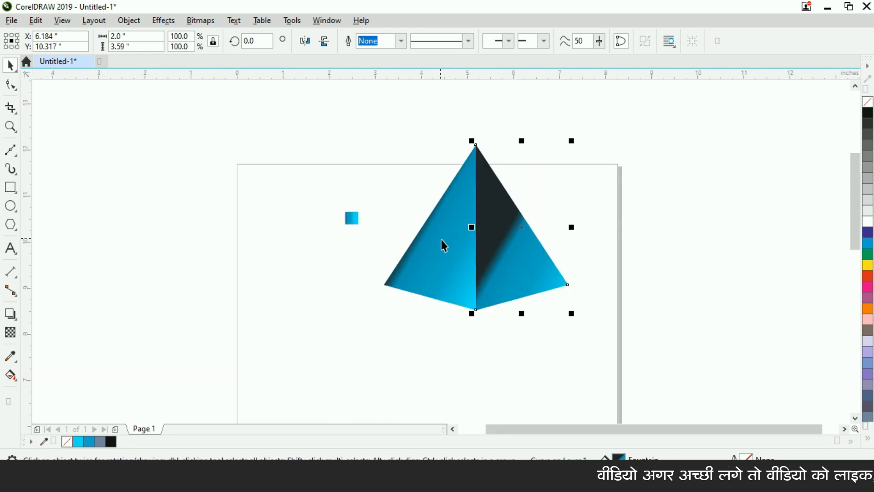
{"action": "left_click", "coordinate": [14, 377]}
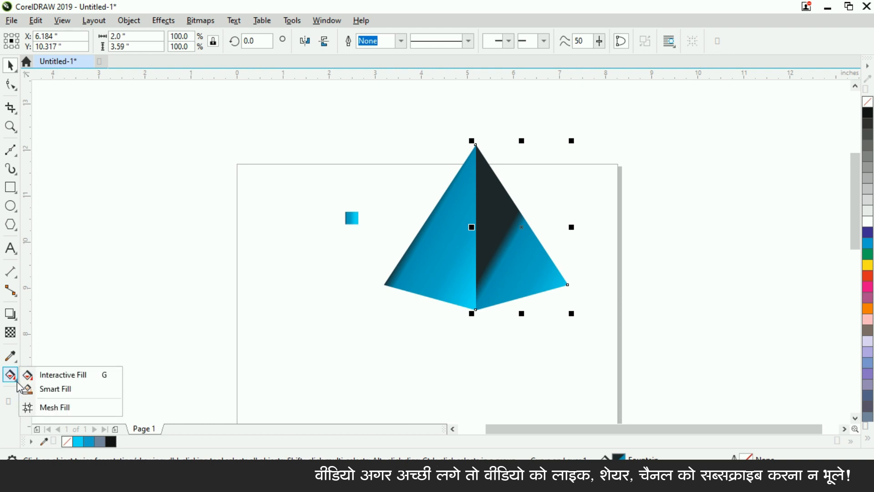
{"action": "left_click", "coordinate": [64, 377]}
{"action": "scroll", "coordinate": [524, 271], "scroll_direction": "up", "scroll_amount": 2}
{"action": "left_click", "coordinate": [523, 268]}
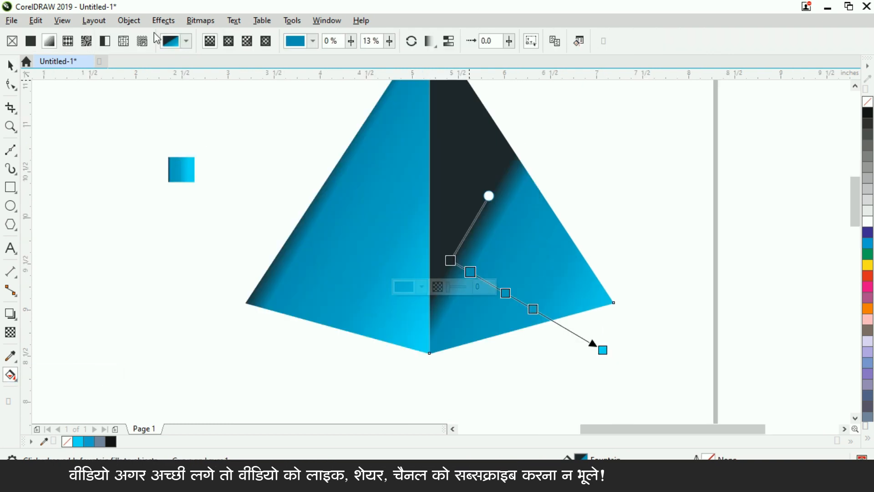
{"action": "left_click_drag", "start_coordinate": [456, 264], "coordinate": [437, 269]}
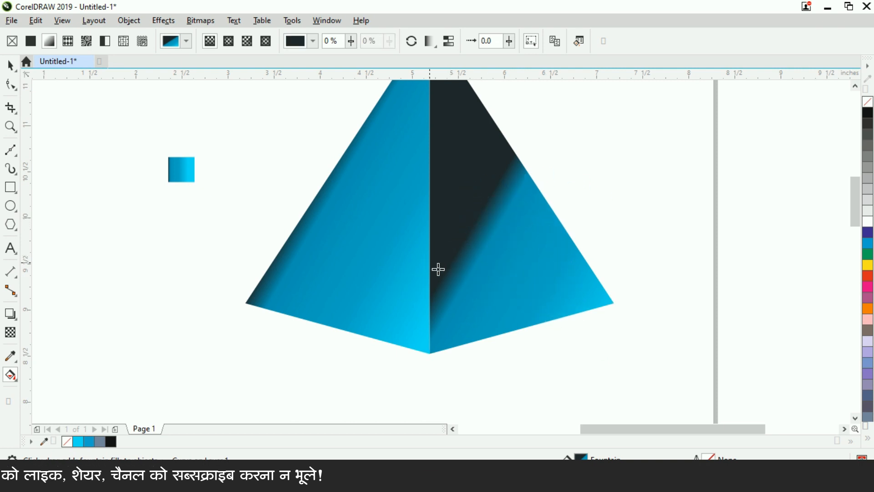
{"action": "left_click_drag", "start_coordinate": [607, 359], "coordinate": [607, 284]}
Fine-tune the right face's gradient to run nearly horizontally from just beyond the centre edge, leaving a thin dark strip there
{"action": "mouse_move", "coordinate": [437, 268]}
{"action": "left_mouse_down"}
{"action": "mouse_move", "coordinate": [438, 308]}
{"action": "mouse_move", "coordinate": [443, 254]}
{"action": "left_mouse_up"}
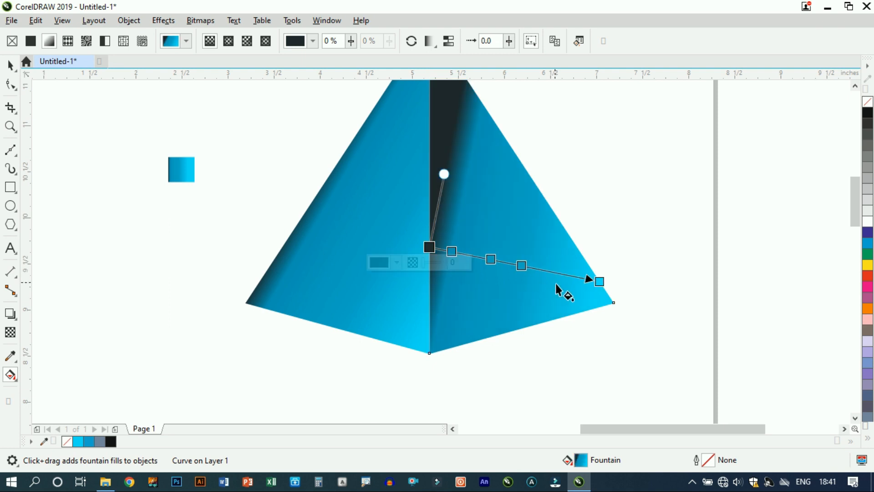
{"action": "left_click_drag", "start_coordinate": [435, 255], "coordinate": [435, 267]}
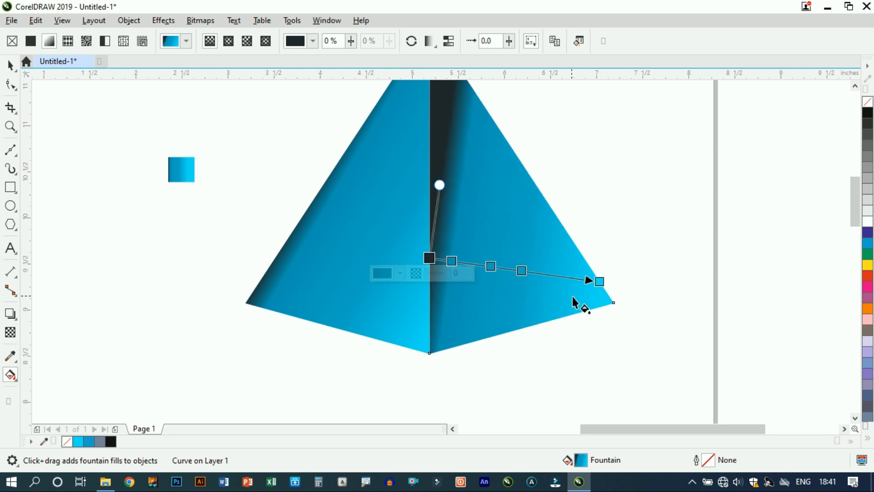
{"action": "left_click_drag", "start_coordinate": [602, 287], "coordinate": [604, 298]}
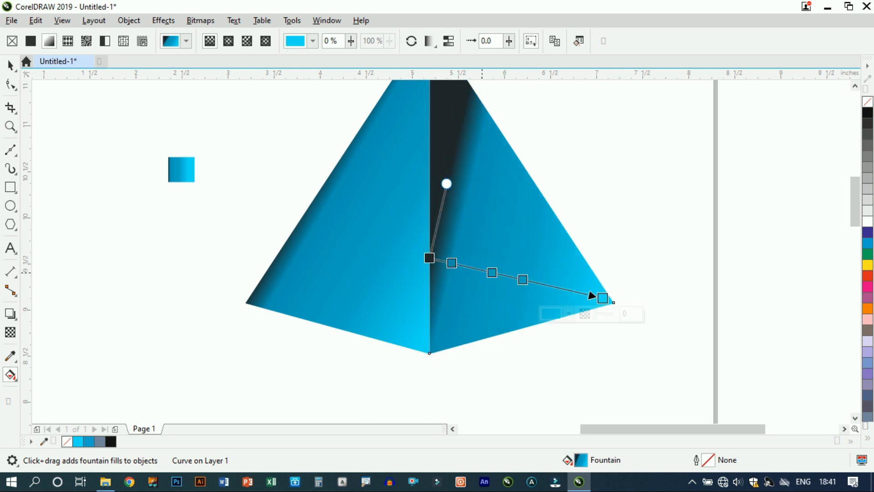
{"action": "left_click_drag", "start_coordinate": [438, 262], "coordinate": [428, 295]}
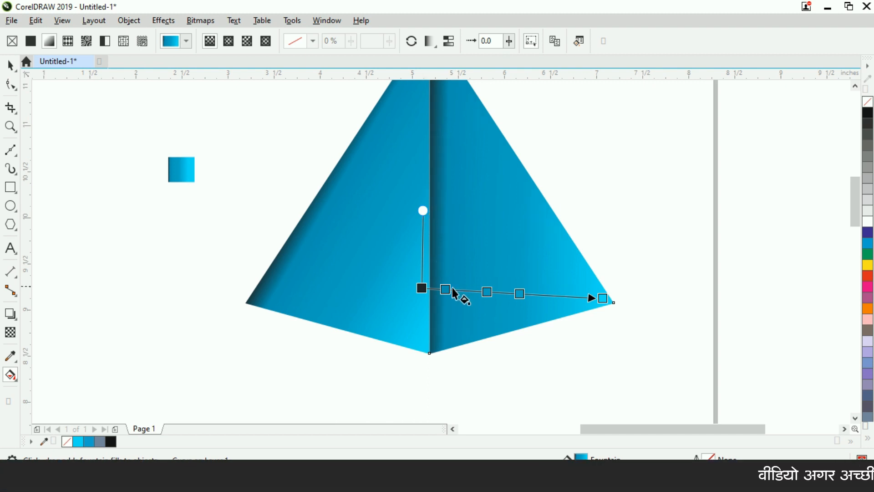
{"action": "left_click_drag", "start_coordinate": [495, 298], "coordinate": [444, 299]}
{"action": "key", "text": "ctrl+space"}
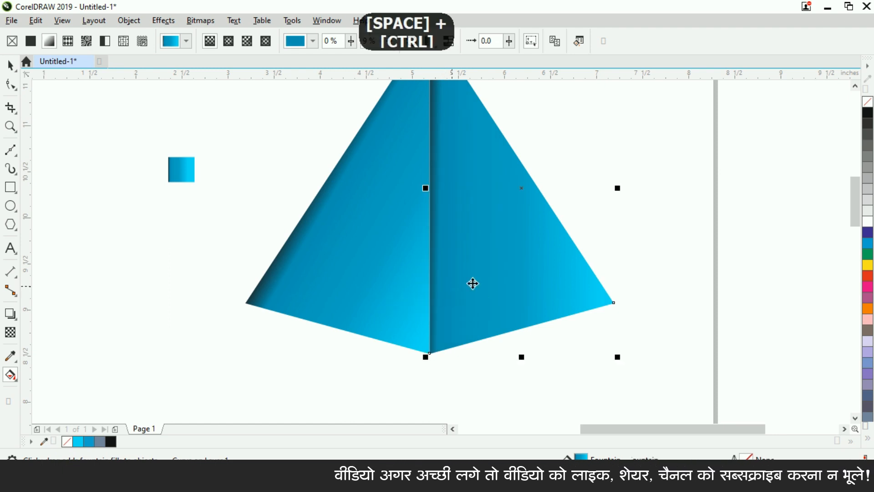
{"action": "scroll", "coordinate": [496, 242], "scroll_direction": "down", "scroll_amount": 2}
{"action": "left_click", "coordinate": [574, 212]}
Select both pyramid faces and narrow them symmetrically about their centre to about 2.973 inches wide, keeping the height
{"action": "scroll", "coordinate": [489, 259], "scroll_direction": "up", "scroll_amount": 2}
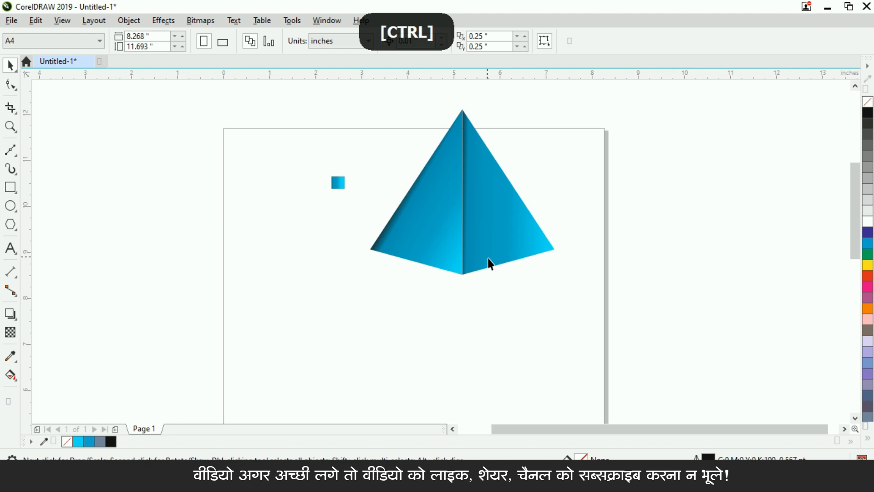
{"action": "left_click_drag", "start_coordinate": [345, 81], "coordinate": [585, 313]}
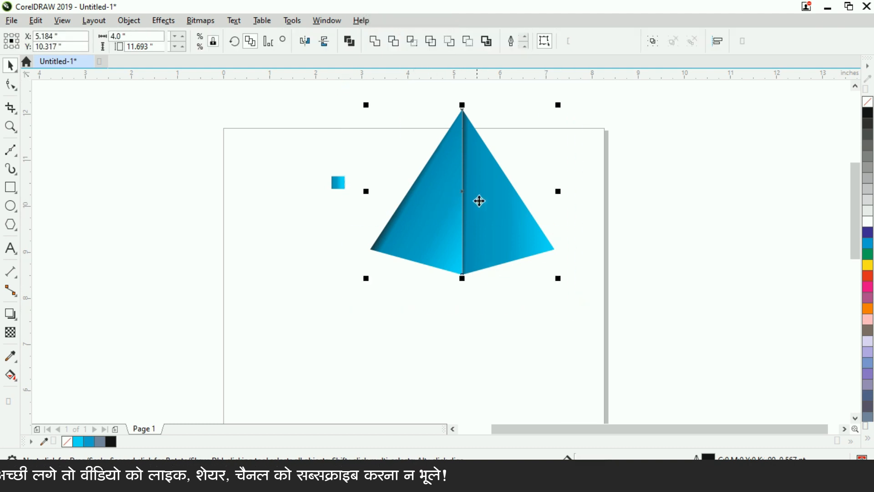
{"action": "scroll", "coordinate": [468, 187], "scroll_direction": "up", "scroll_amount": 3}
{"action": "scroll", "coordinate": [490, 160], "scroll_direction": "down", "scroll_amount": 2}
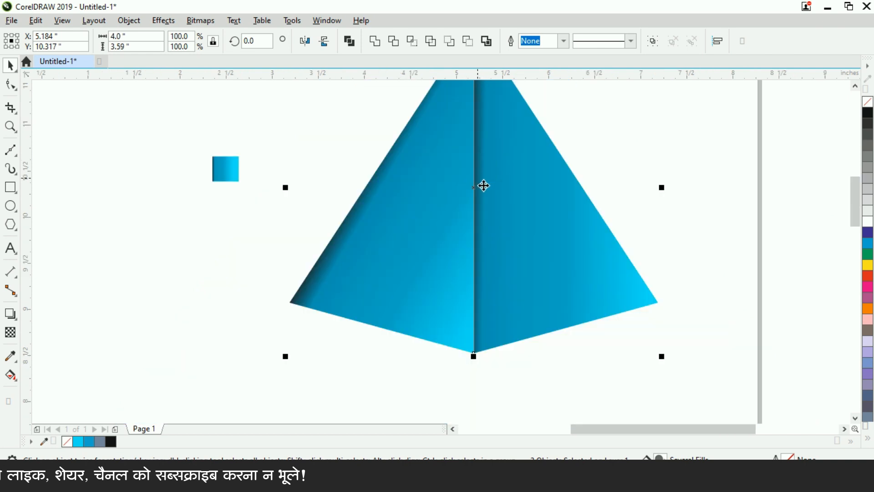
{"action": "scroll", "coordinate": [477, 196], "scroll_direction": "down", "scroll_amount": 2}
{"action": "left_click_drag", "start_coordinate": [573, 198], "coordinate": [548, 198]}
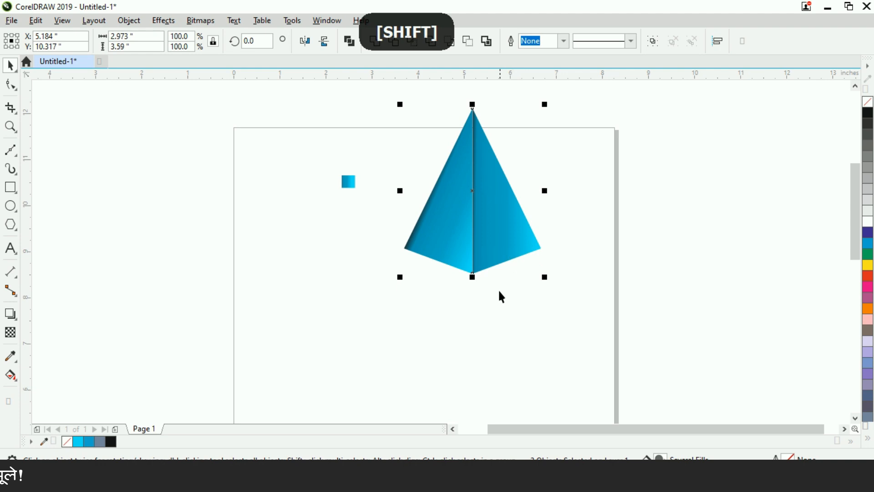
Shorten the selected pyramid from its base to about 3.184 inches high, keeping the apex in place and the width unchanged, and deselect it
{"action": "left_click_drag", "start_coordinate": [472, 277], "coordinate": [476, 258]}
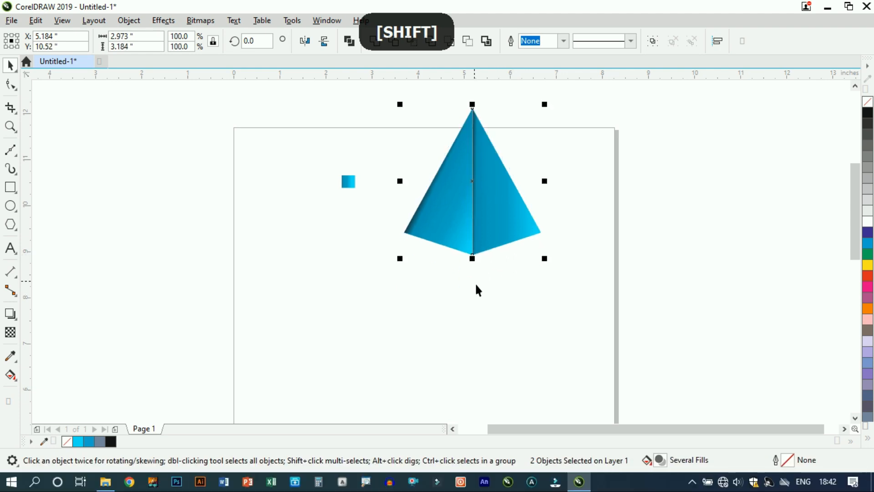
{"action": "left_click", "coordinate": [494, 234]}
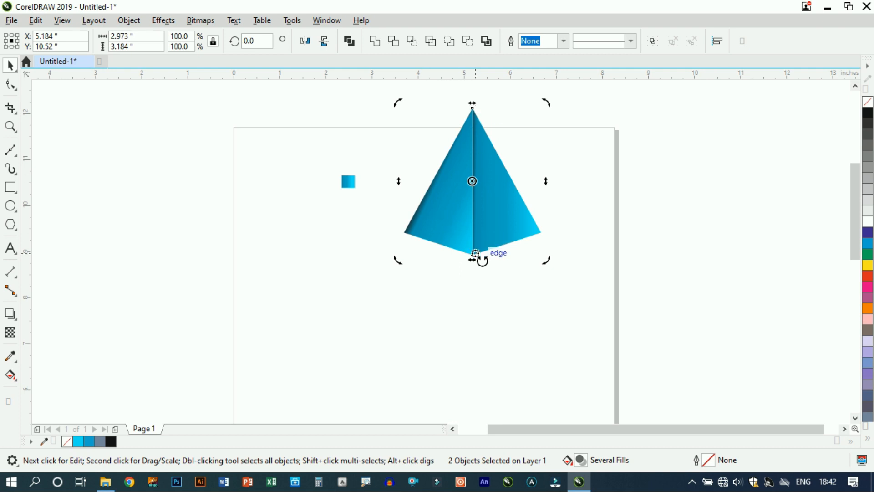
{"action": "left_click", "coordinate": [490, 279]}
{"action": "scroll", "coordinate": [475, 222], "scroll_direction": "up", "scroll_amount": 4}
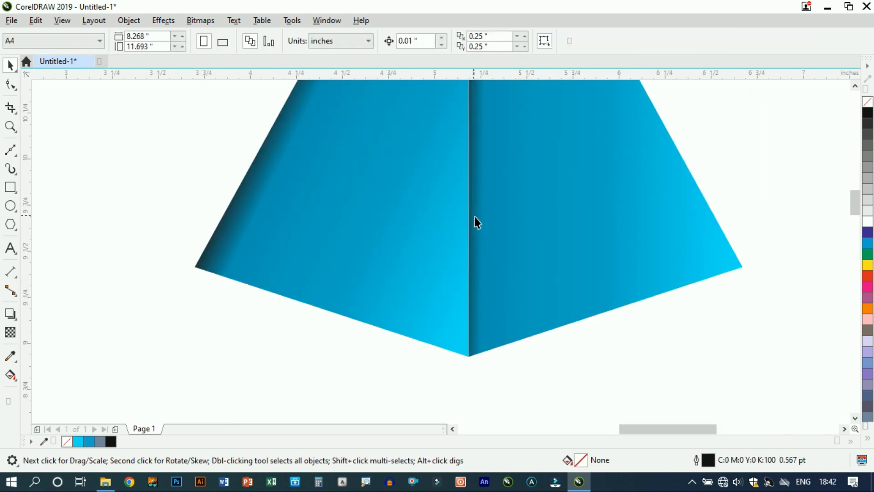
{"action": "scroll", "coordinate": [474, 219], "scroll_direction": "down", "scroll_amount": 2}
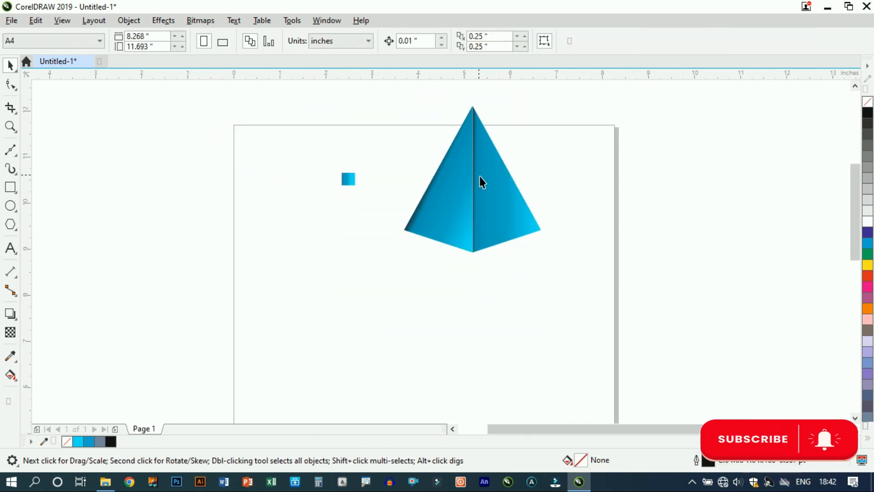
{"action": "scroll", "coordinate": [479, 176], "scroll_direction": "up", "scroll_amount": 1}
{"action": "scroll", "coordinate": [479, 179], "scroll_direction": "down", "scroll_amount": 1}
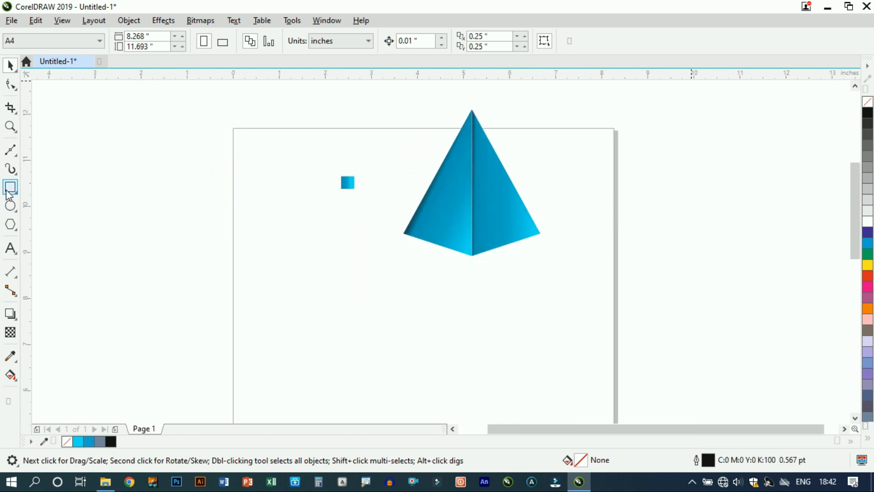
Draw an open Bézier line along the pyramid's two bottom edges, from the left corner through the bottom centre point to the right corner
{"action": "left_click", "coordinate": [15, 155]}
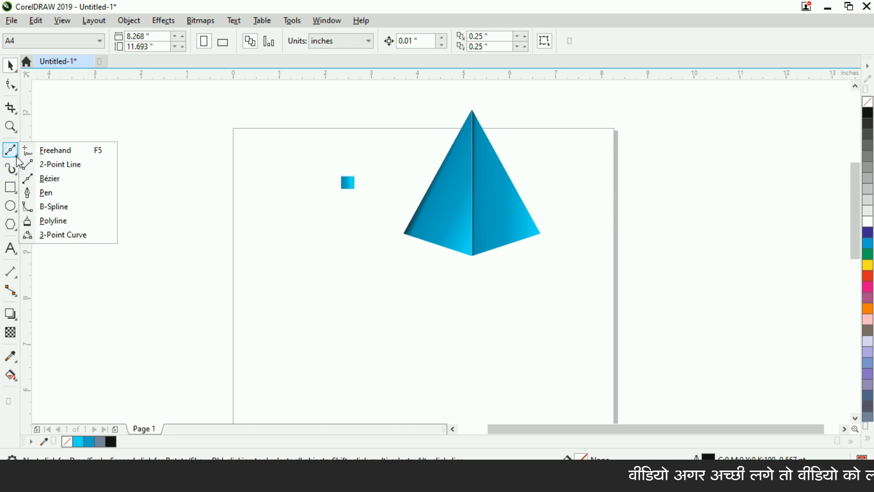
{"action": "left_click", "coordinate": [48, 178]}
{"action": "scroll", "coordinate": [511, 275], "scroll_direction": "up", "scroll_amount": 1}
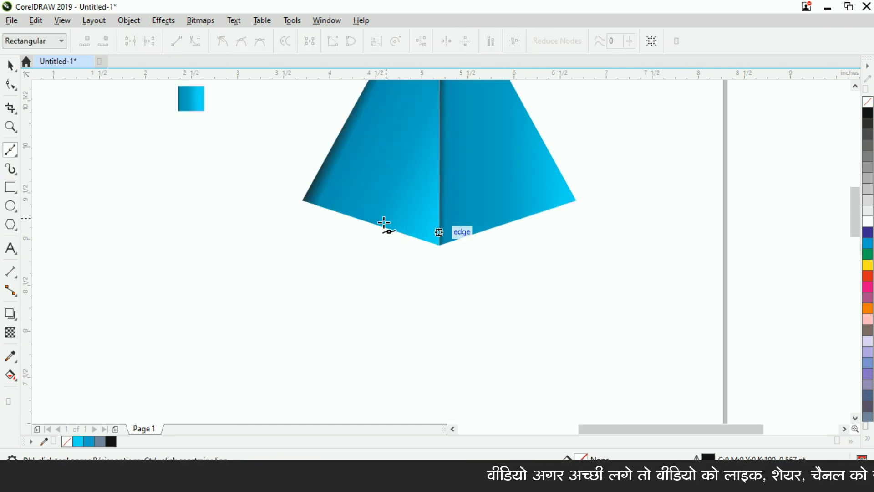
{"action": "left_click", "coordinate": [303, 201]}
{"action": "left_click", "coordinate": [440, 245]}
{"action": "left_click", "coordinate": [576, 200]}
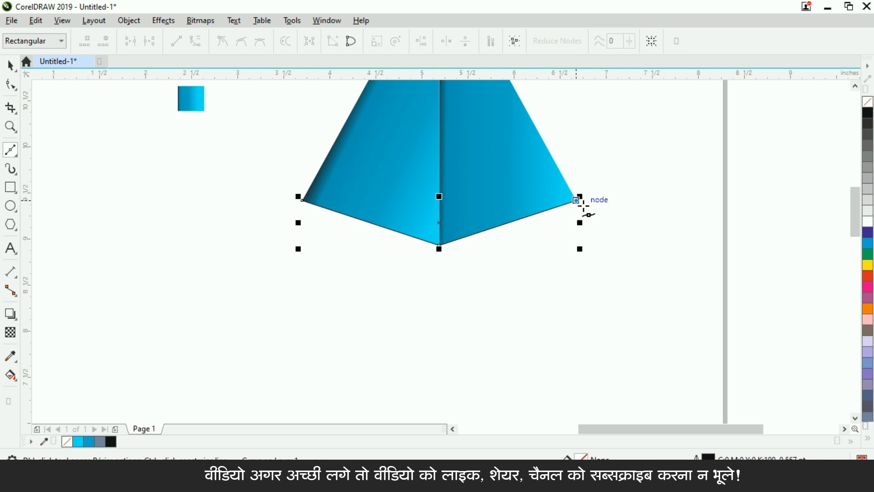
{"action": "key", "text": "ctrl+space"}
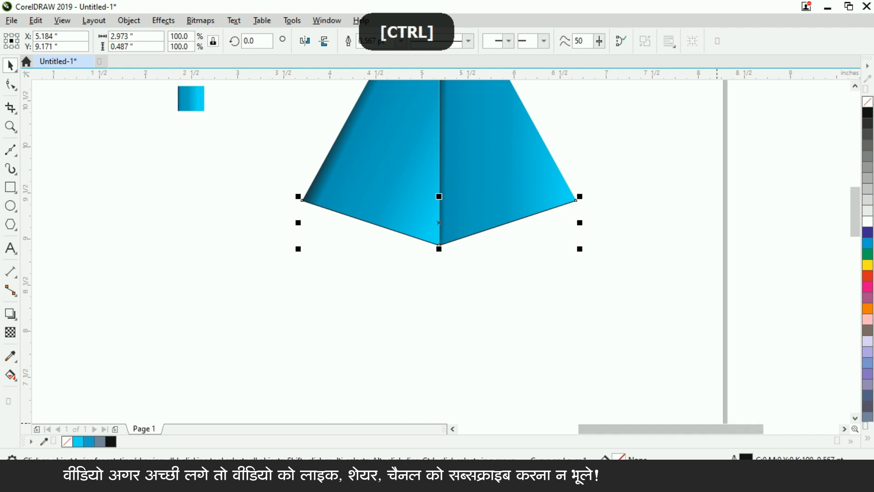
Set the bottom line's outline width to 4.0 pt with the Behind fill option enabled
{"action": "double_click", "coordinate": [746, 460]}
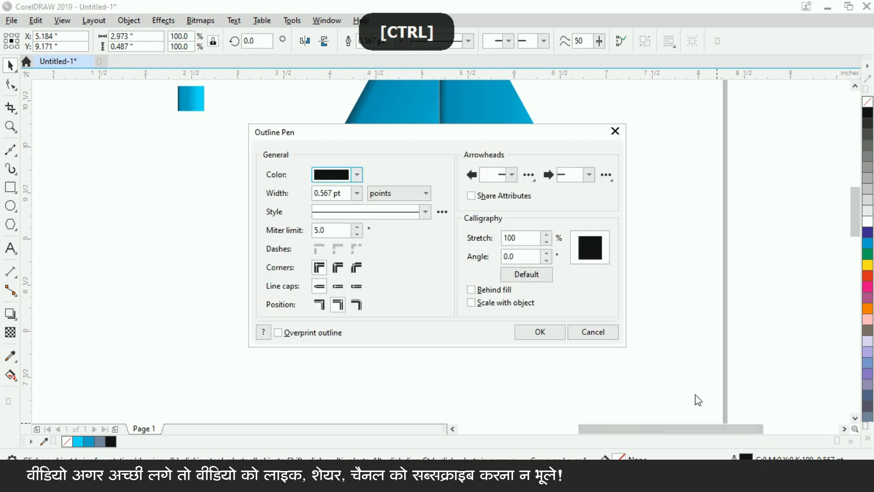
{"action": "left_click", "coordinate": [357, 193]}
{"action": "left_click", "coordinate": [347, 283]}
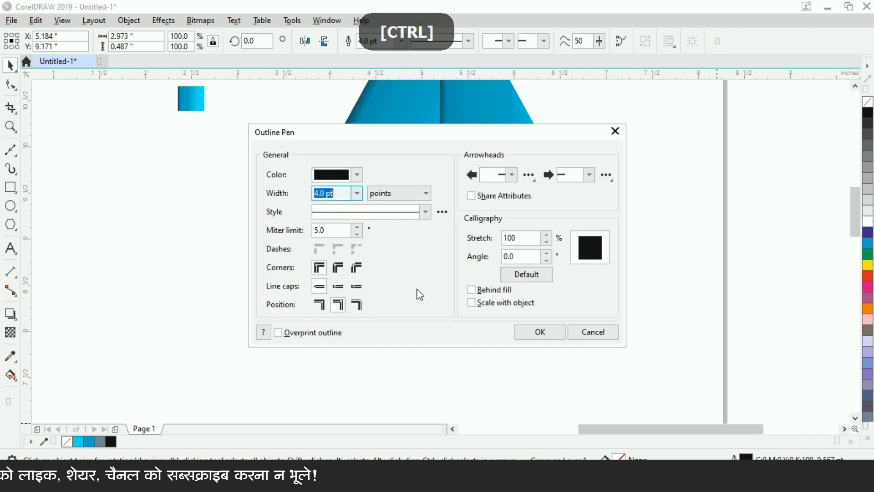
{"action": "left_click", "coordinate": [471, 289]}
{"action": "left_click", "coordinate": [539, 332]}
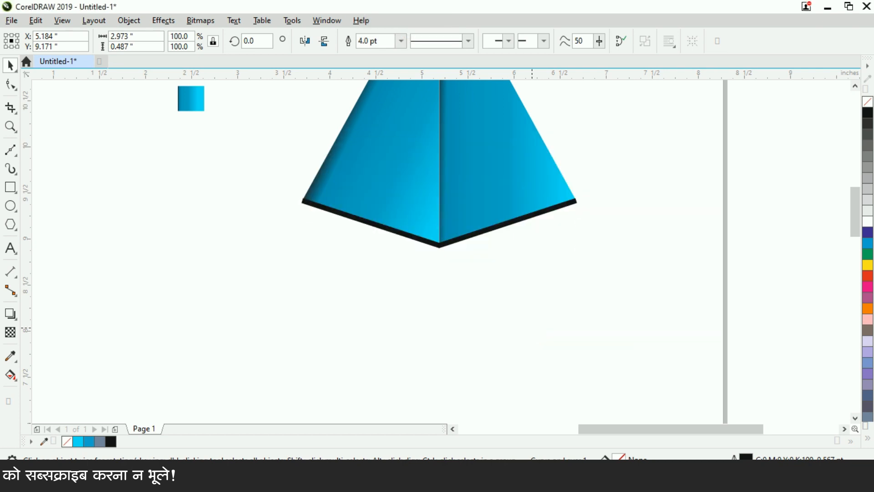
Convert the thick black line along the pyramid's base to a bitmap
{"action": "left_click", "coordinate": [439, 247]}
{"action": "left_click", "coordinate": [199, 21]}
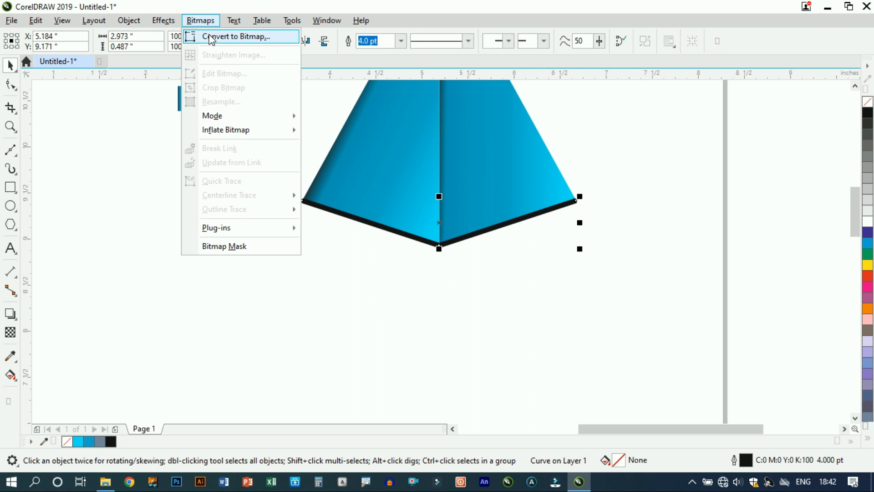
{"action": "left_click", "coordinate": [214, 35]}
{"action": "left_click", "coordinate": [456, 313]}
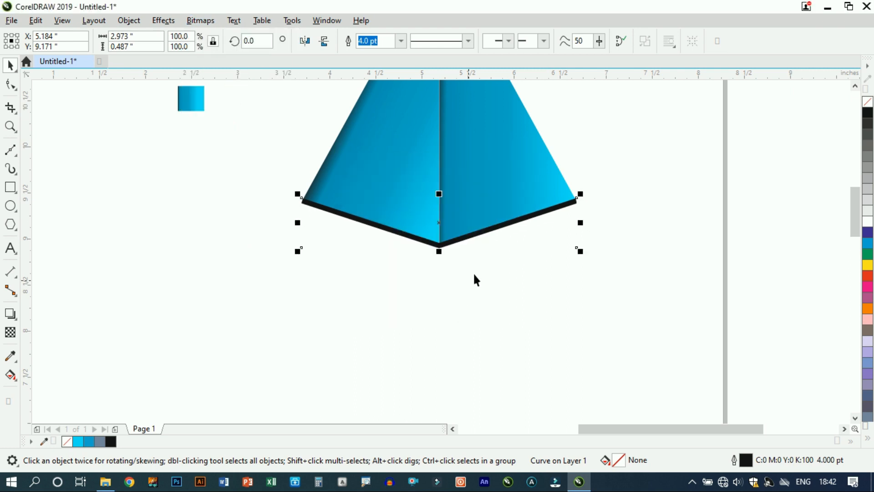
Apply a Gaussian Blur to the base line's bitmap to turn it into a soft shadow
{"action": "left_click", "coordinate": [196, 22]}
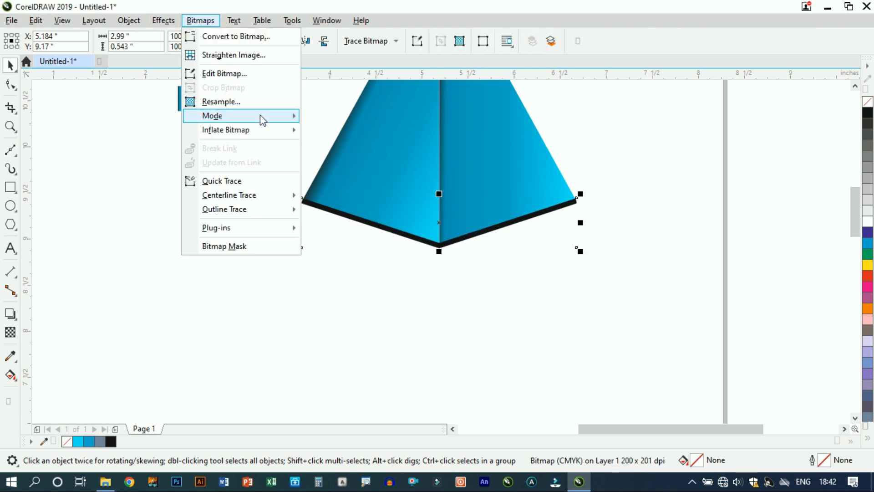
{"action": "mouse_move", "coordinate": [170, 23]}
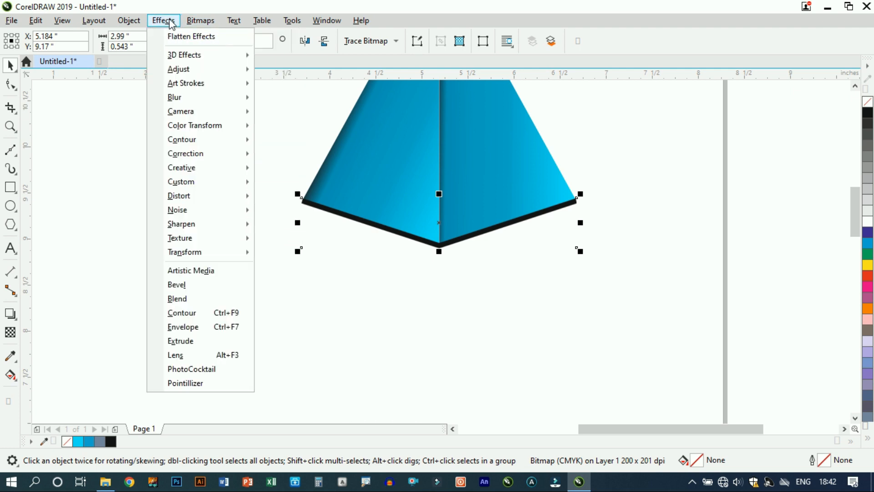
{"action": "mouse_move", "coordinate": [231, 97]}
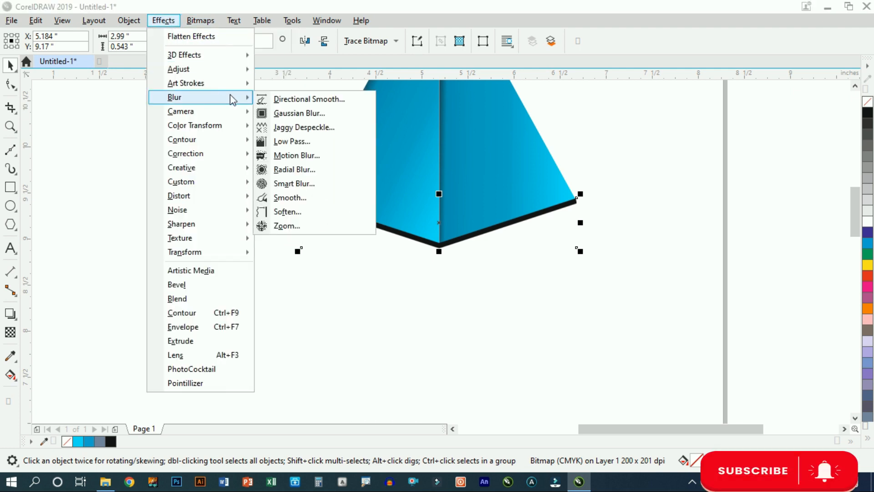
{"action": "left_click", "coordinate": [316, 117]}
{"action": "left_click_drag", "start_coordinate": [443, 206], "coordinate": [629, 237]}
{"action": "left_click", "coordinate": [710, 304]}
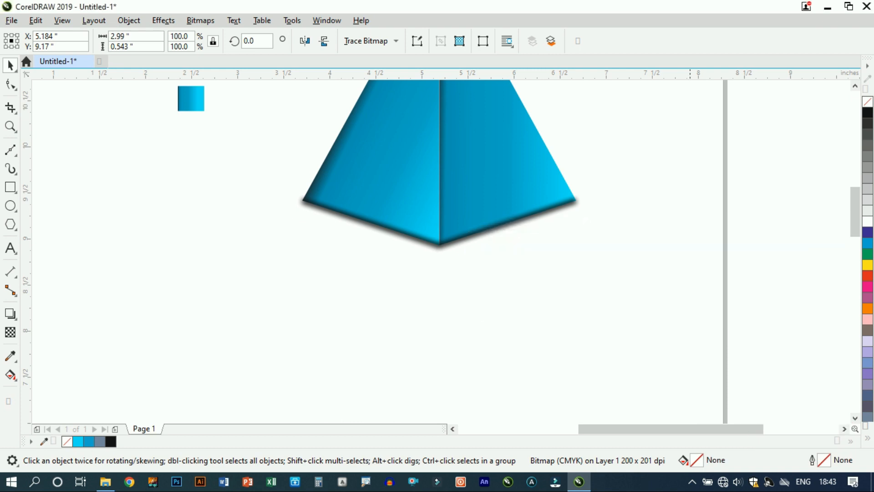
Send the blurred base shadow behind both pyramid faces and deselect it
{"action": "left_click", "coordinate": [514, 307]}
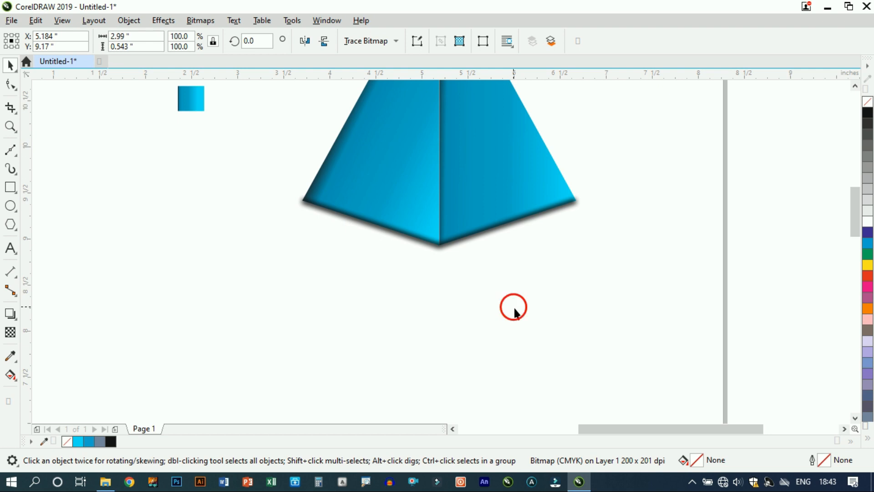
{"action": "left_click", "coordinate": [437, 248]}
{"action": "key", "text": "ctrl+Page_Down"}
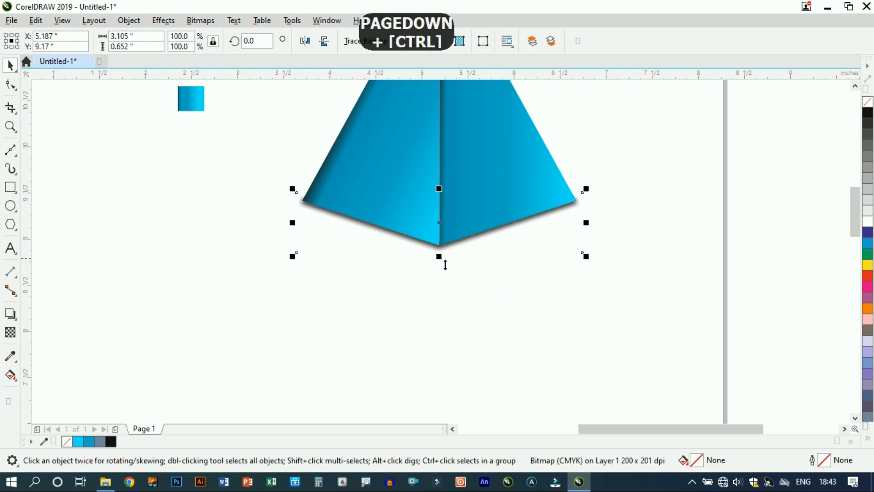
{"action": "scroll", "coordinate": [438, 275], "scroll_direction": "down", "scroll_amount": 2}
{"action": "left_click", "coordinate": [475, 315]}
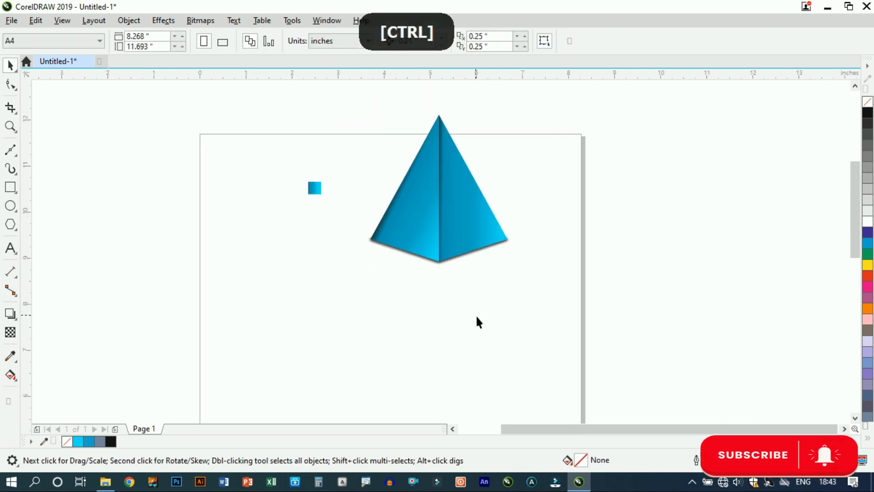
Move the small gradient sample square farther left of the pyramid, to about X 1.118, Y 10.345 inches, and deselect it
{"action": "left_click_drag", "start_coordinate": [344, 245], "coordinate": [345, 248]}
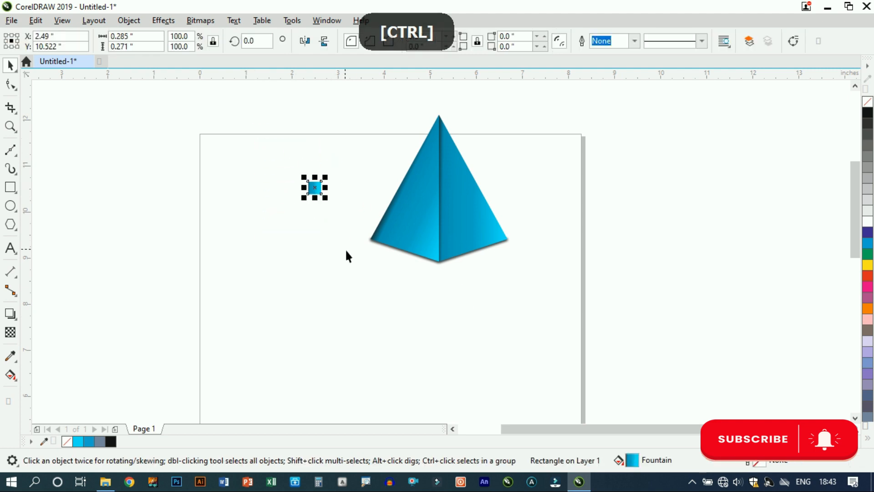
{"action": "left_click", "coordinate": [326, 192]}
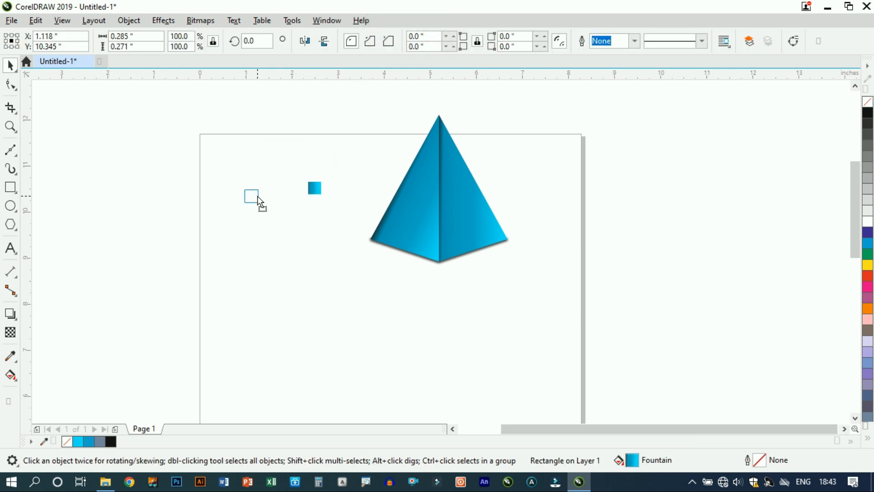
{"action": "left_click", "coordinate": [325, 109]}
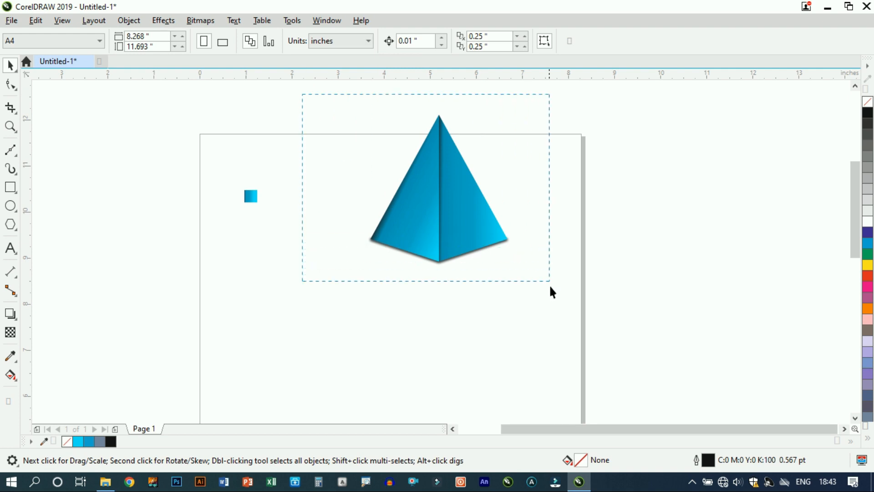
Select both pyramid faces with their shadow and move them together down onto the page, centred at about X 4.256, Y 8.617 inches
{"action": "left_click_drag", "start_coordinate": [551, 321], "coordinate": [553, 334]}
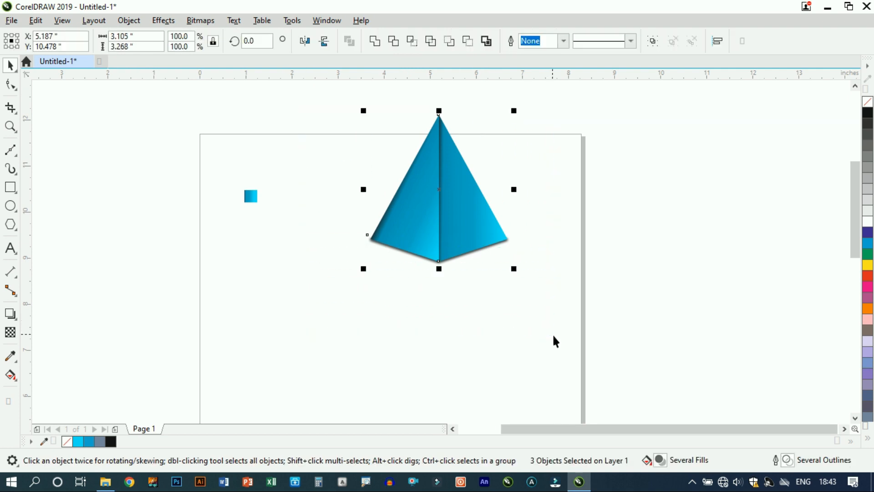
{"action": "left_click_drag", "start_coordinate": [472, 207], "coordinate": [430, 288]}
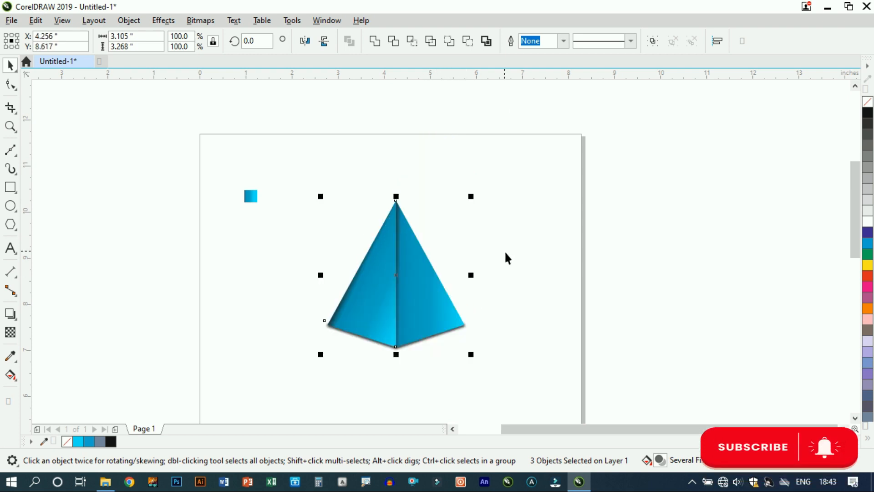
{"action": "key", "text": "shift"}
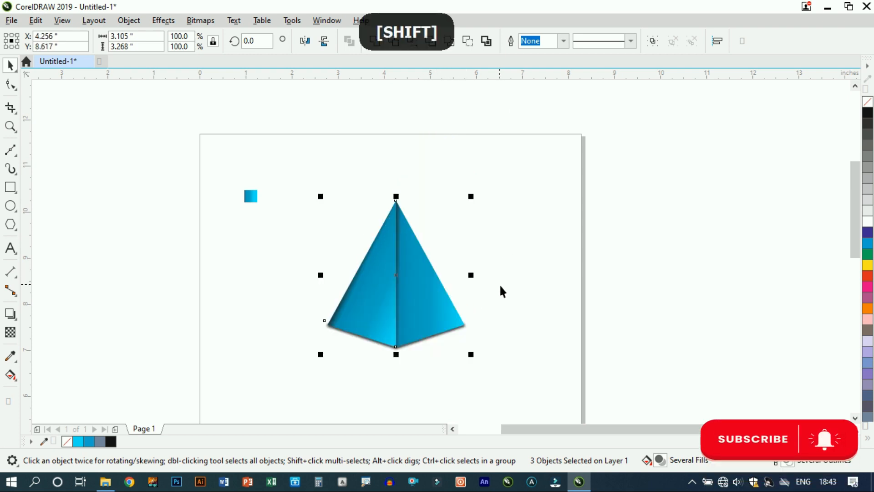